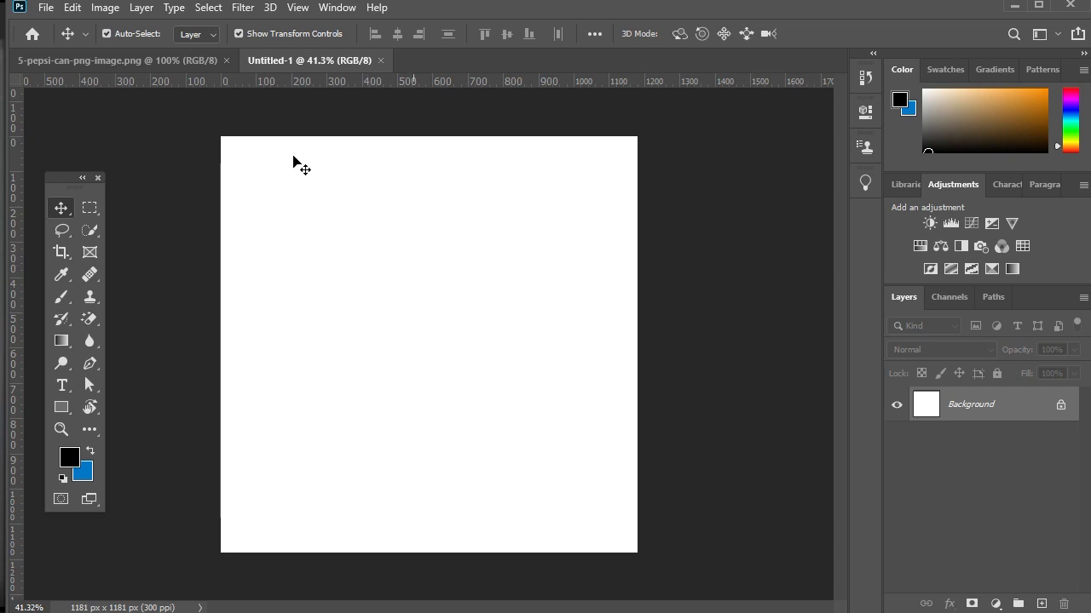
Check the blank document's width, height and resolution in its image size settings.
{"action": "left_click", "coordinate": [105, 7]}
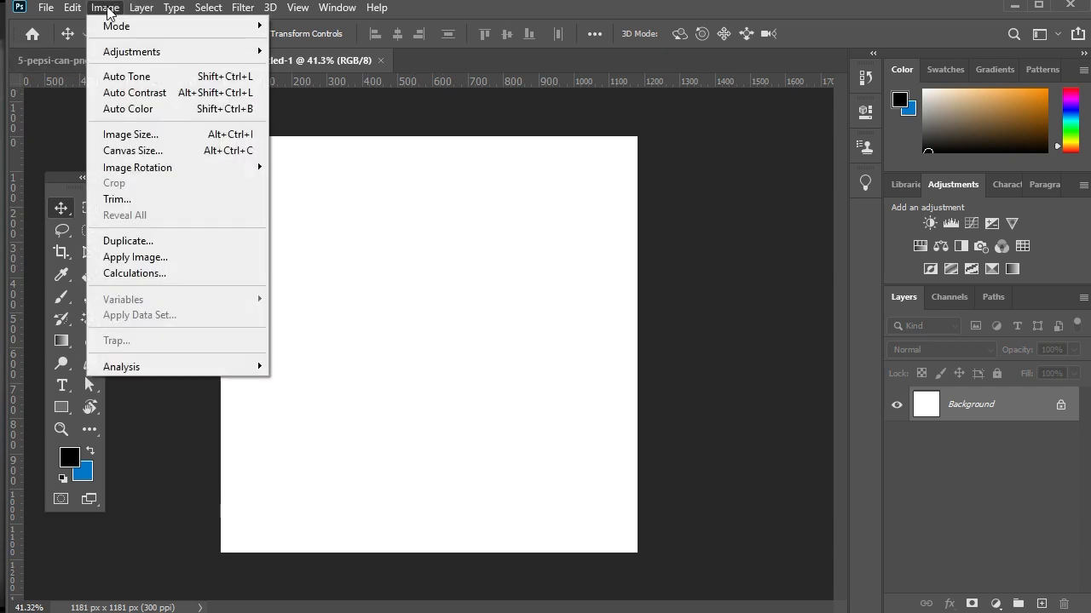
{"action": "left_click", "coordinate": [136, 139]}
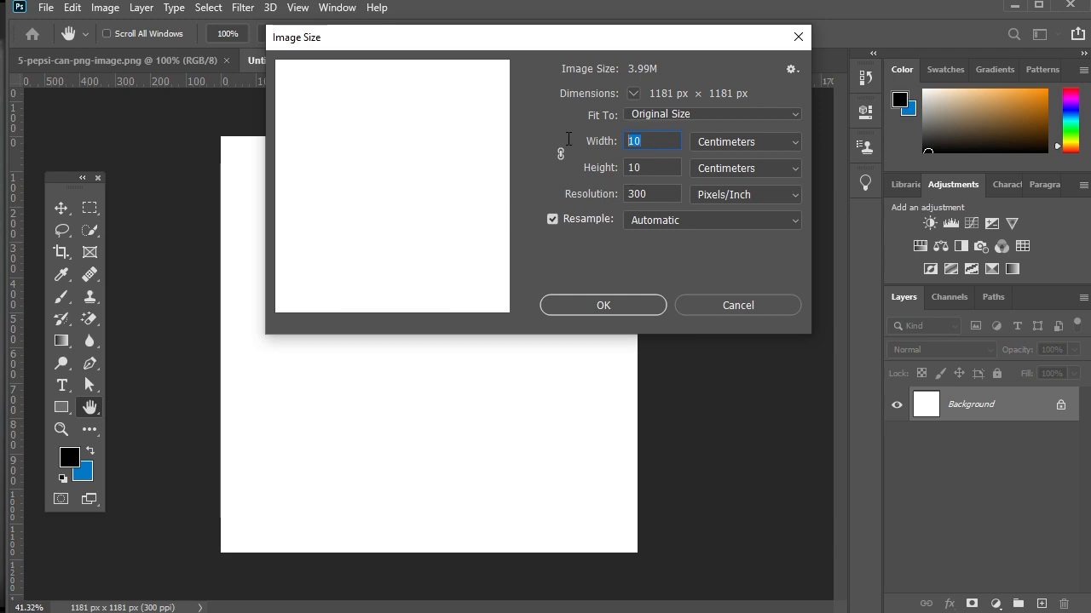
{"action": "left_click", "coordinate": [651, 167]}
{"action": "left_click", "coordinate": [597, 303]}
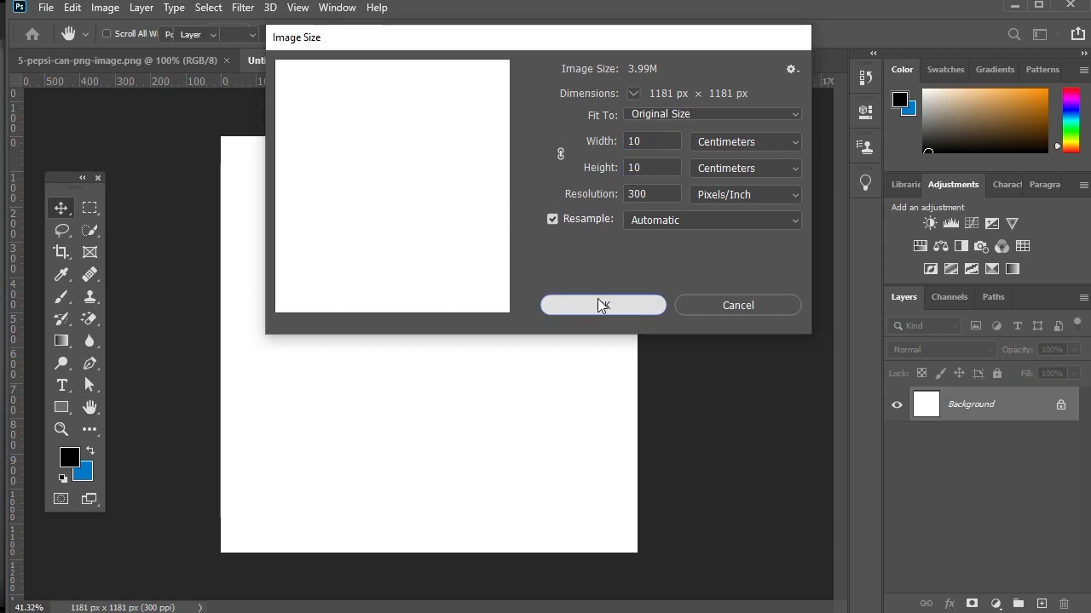
Add a gradient fill layer using the Blue_20 preset from the Blues group, linear at 90°, with Dither enabled.
{"action": "left_click", "coordinate": [995, 603]}
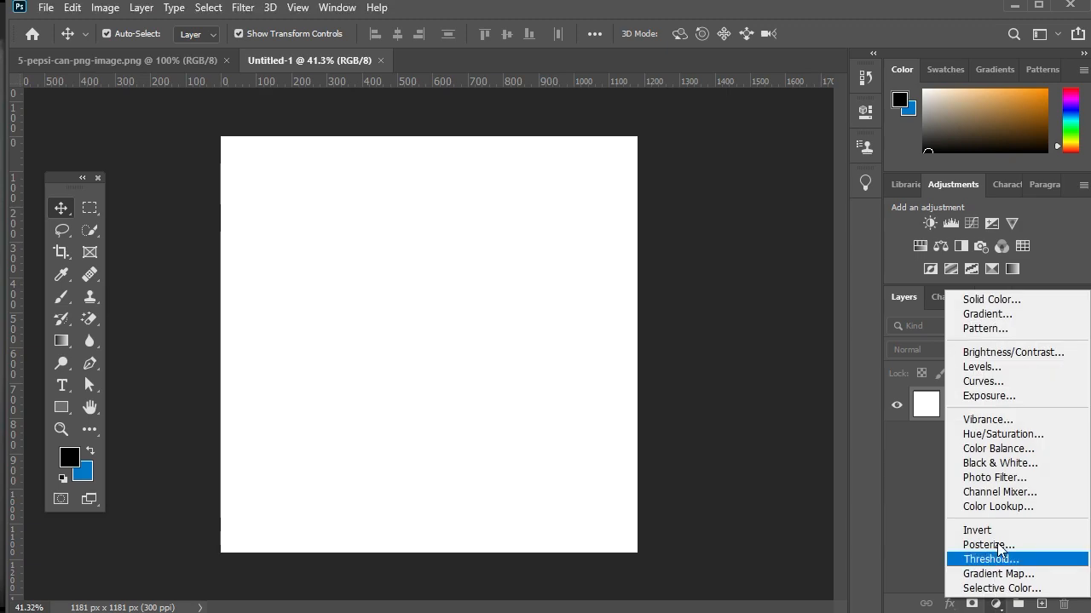
{"action": "left_click", "coordinate": [1000, 316]}
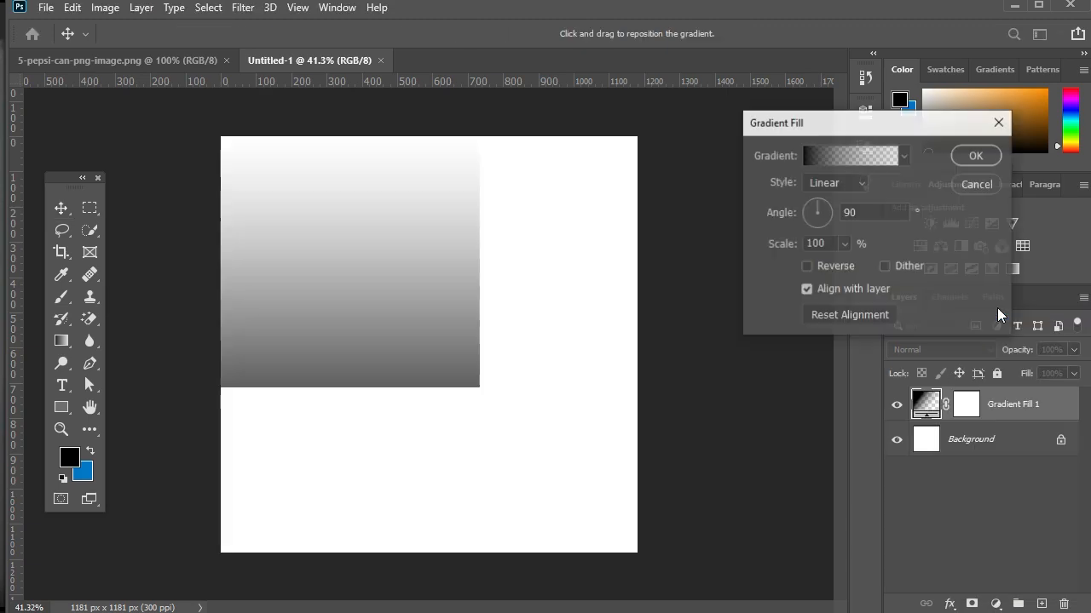
{"action": "left_click", "coordinate": [820, 160]}
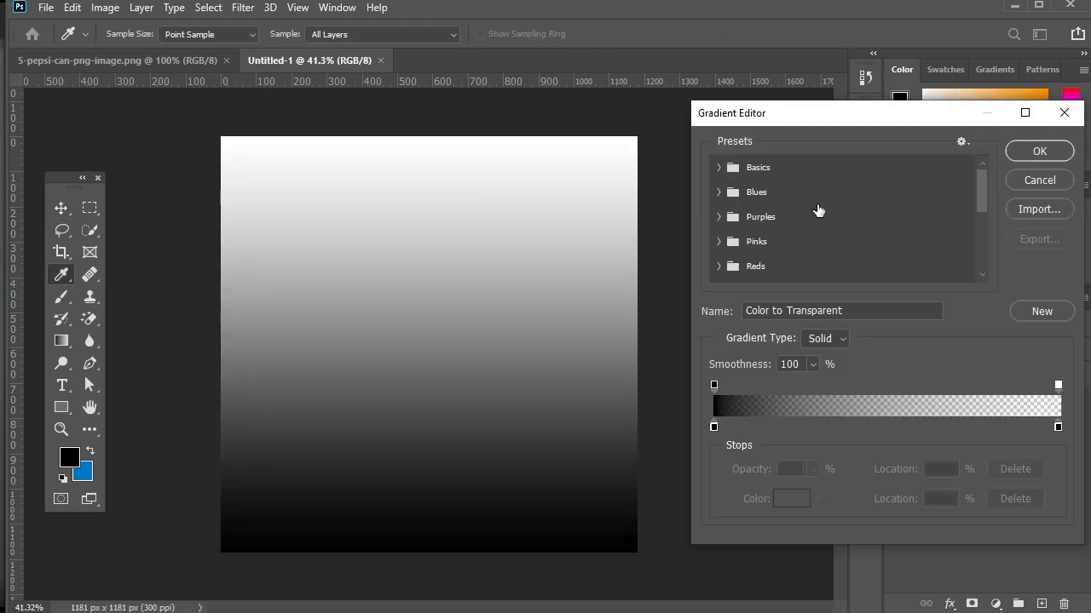
{"action": "left_click", "coordinate": [718, 192]}
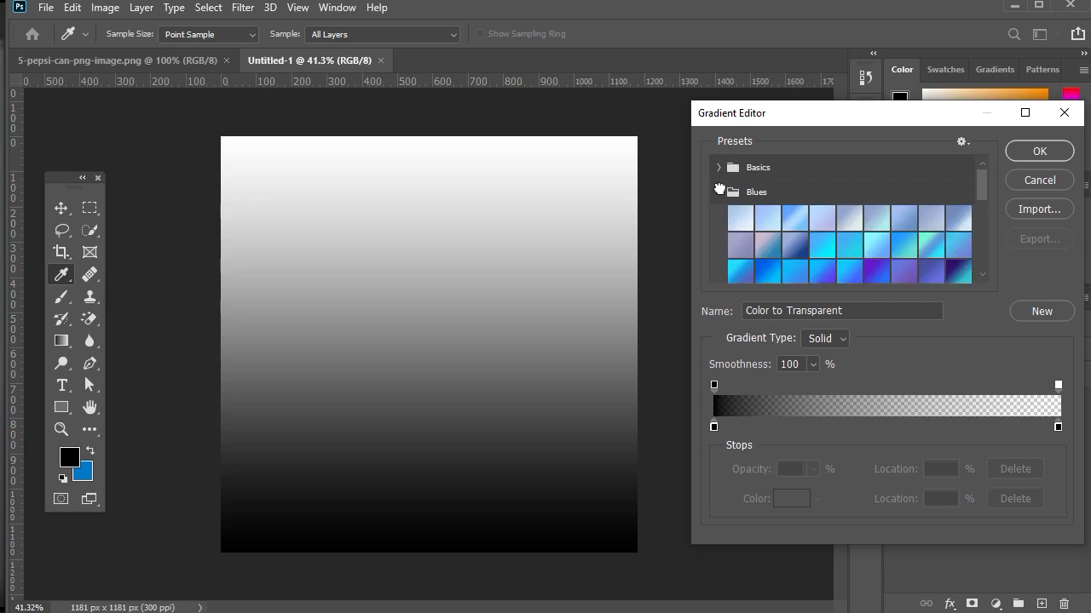
{"action": "scroll", "coordinate": [775, 228], "scroll_direction": "down", "scroll_amount": 1}
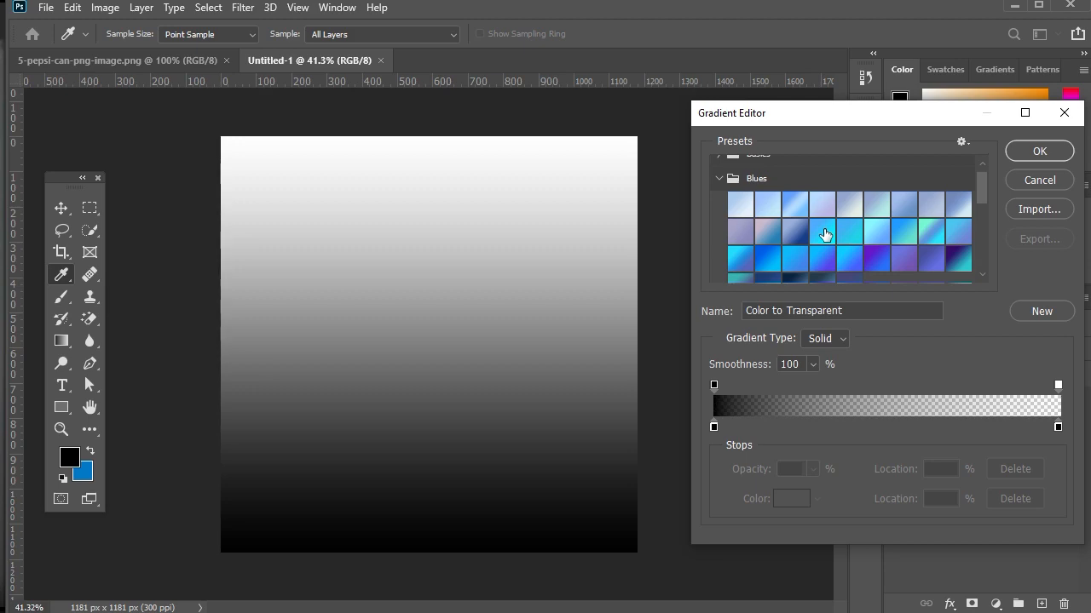
{"action": "left_click", "coordinate": [766, 256]}
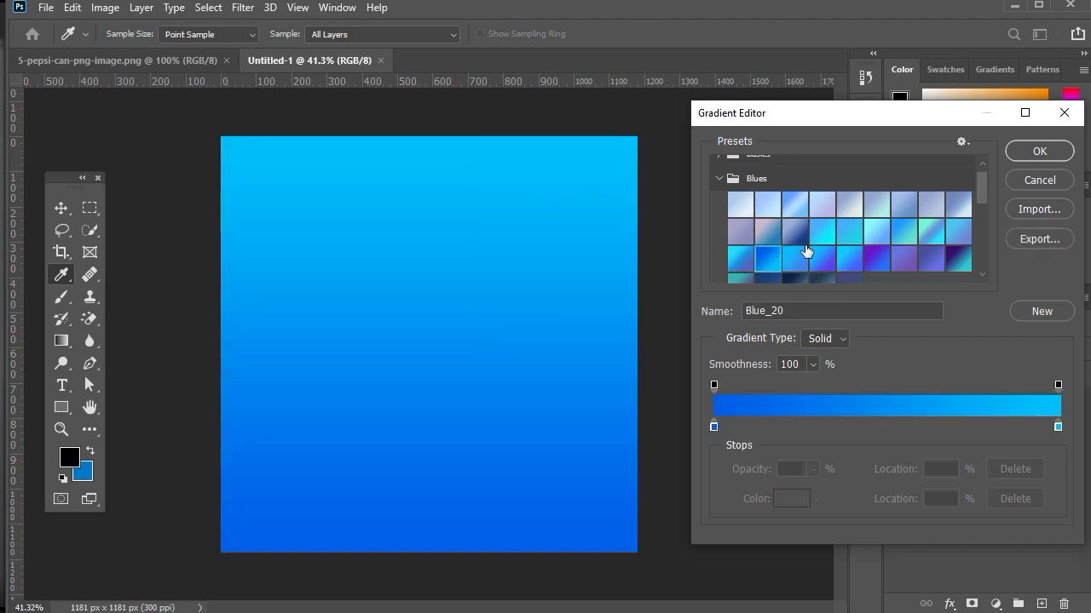
{"action": "scroll", "coordinate": [806, 250], "scroll_direction": "down", "scroll_amount": 1}
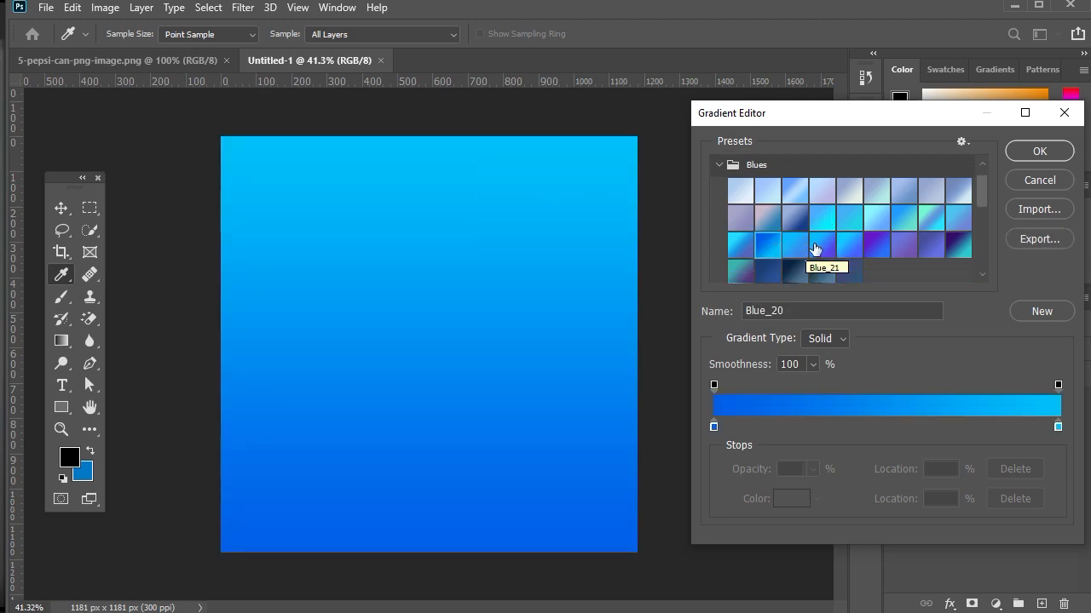
{"action": "left_click", "coordinate": [1037, 154]}
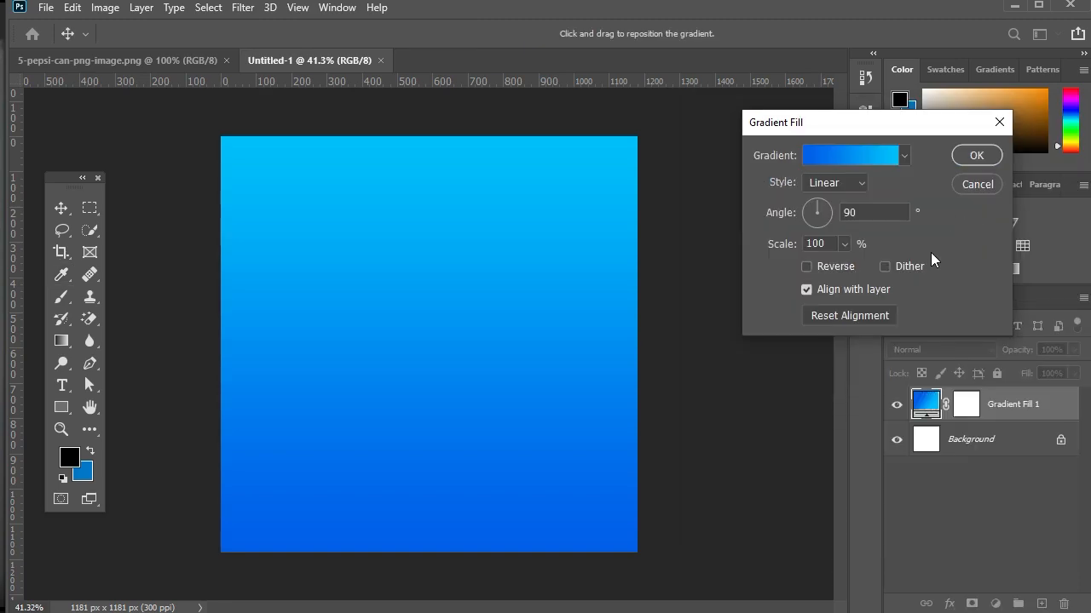
{"action": "left_click", "coordinate": [975, 156]}
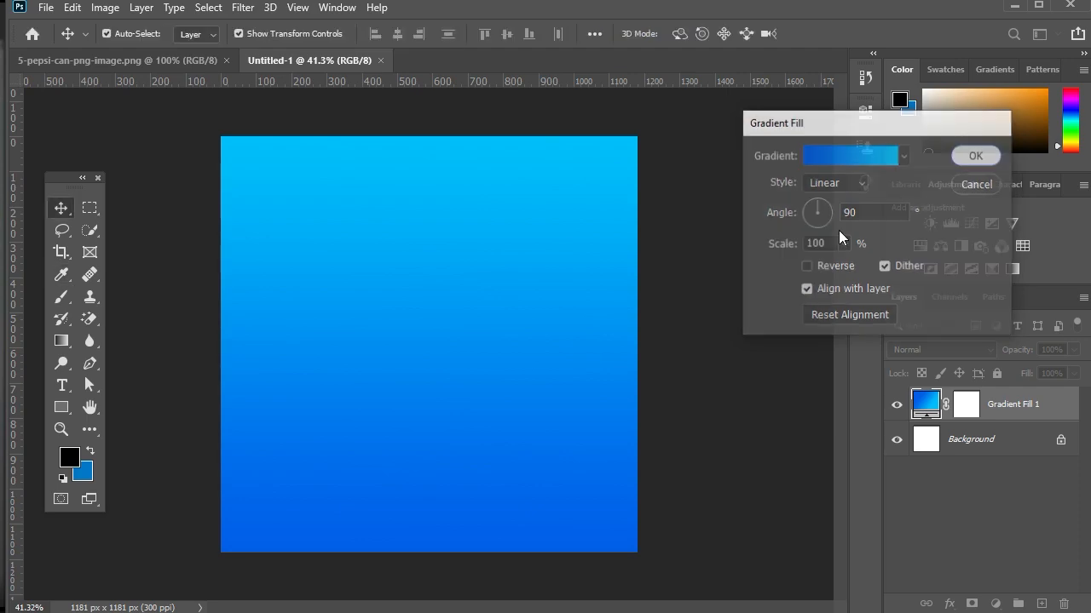
Reopen the gradient fill settings and shift the gradient slightly downward on the canvas.
{"action": "double_click", "coordinate": [512, 265]}
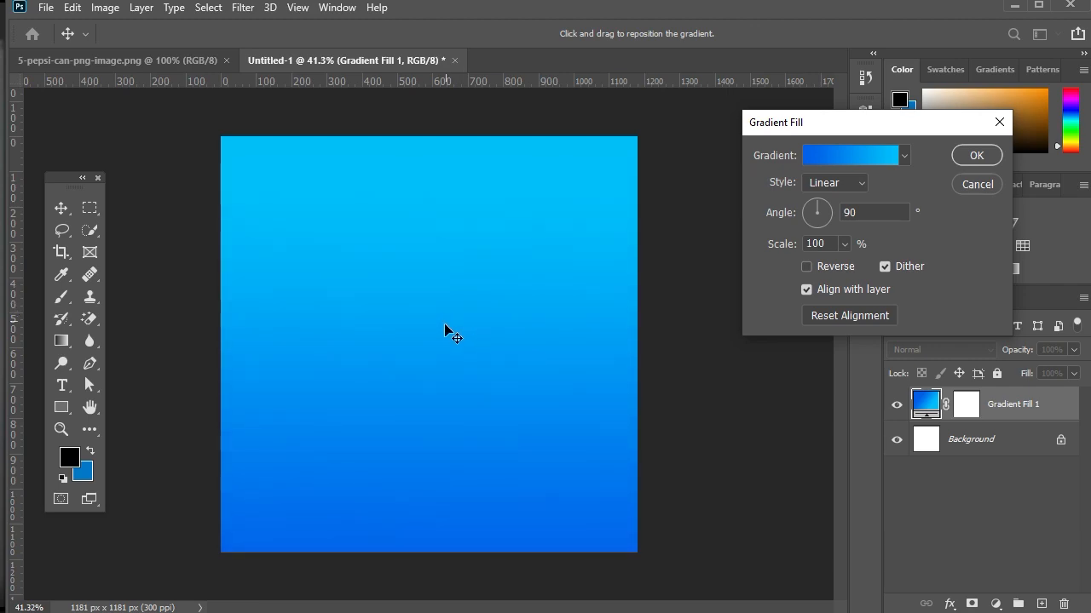
{"action": "left_click", "coordinate": [974, 155]}
{"action": "left_click", "coordinate": [714, 388]}
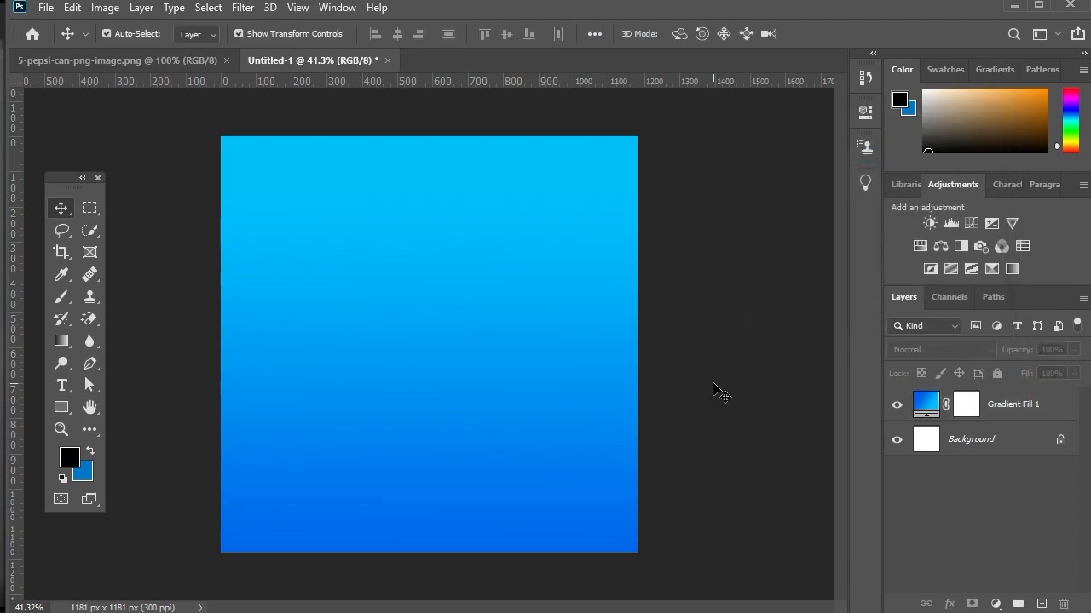
Copy the Pepsi can from 5-pepsi-can-png-image.png into the centre of the Untitled-1 gradient document.
{"action": "left_click", "coordinate": [159, 61]}
{"action": "mouse_move", "coordinate": [423, 317]}
{"action": "left_mouse_down"}
{"action": "mouse_move", "coordinate": [321, 75]}
{"action": "mouse_move", "coordinate": [430, 264]}
{"action": "mouse_move", "coordinate": [448, 316]}
{"action": "mouse_move", "coordinate": [414, 325]}
{"action": "mouse_move", "coordinate": [431, 334]}
{"action": "left_mouse_up"}
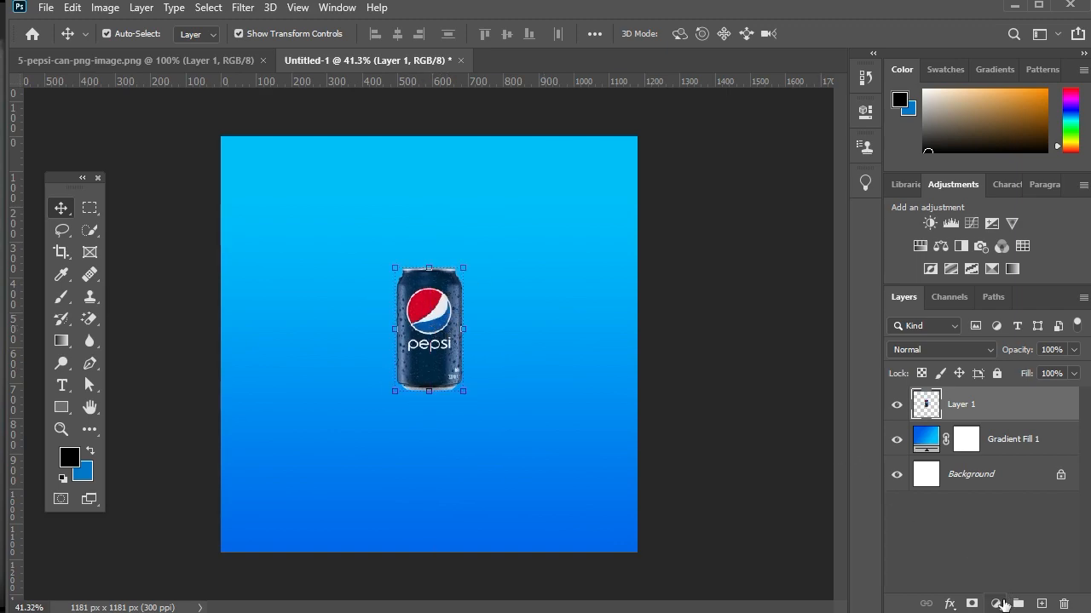
Add a Hue/Saturation adjustment above the can and clip it to the can layer.
{"action": "left_click", "coordinate": [995, 604]}
{"action": "left_click", "coordinate": [1004, 436]}
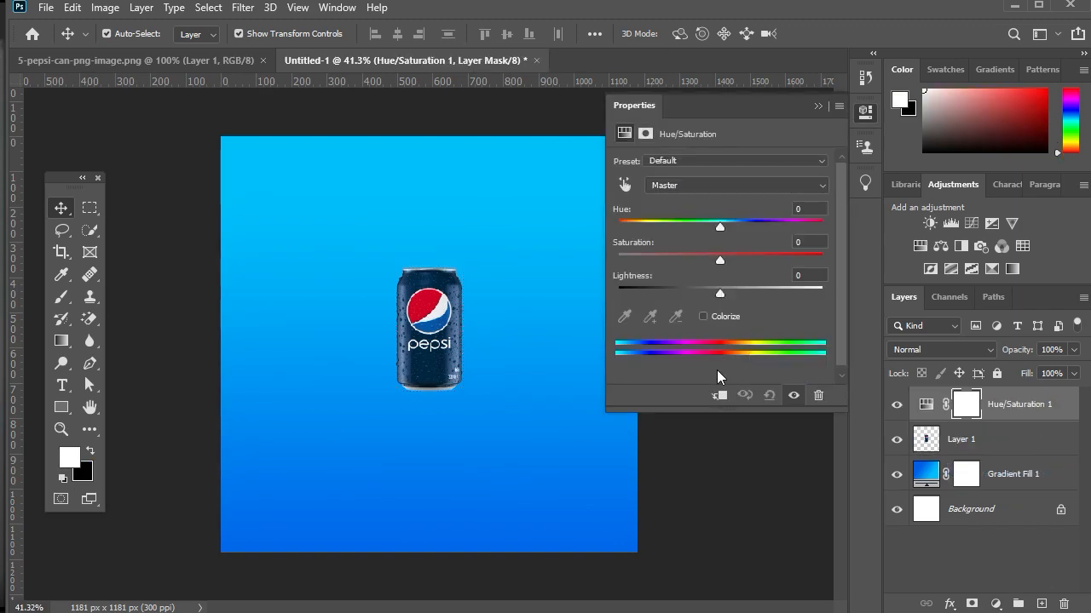
{"action": "left_click", "coordinate": [718, 396]}
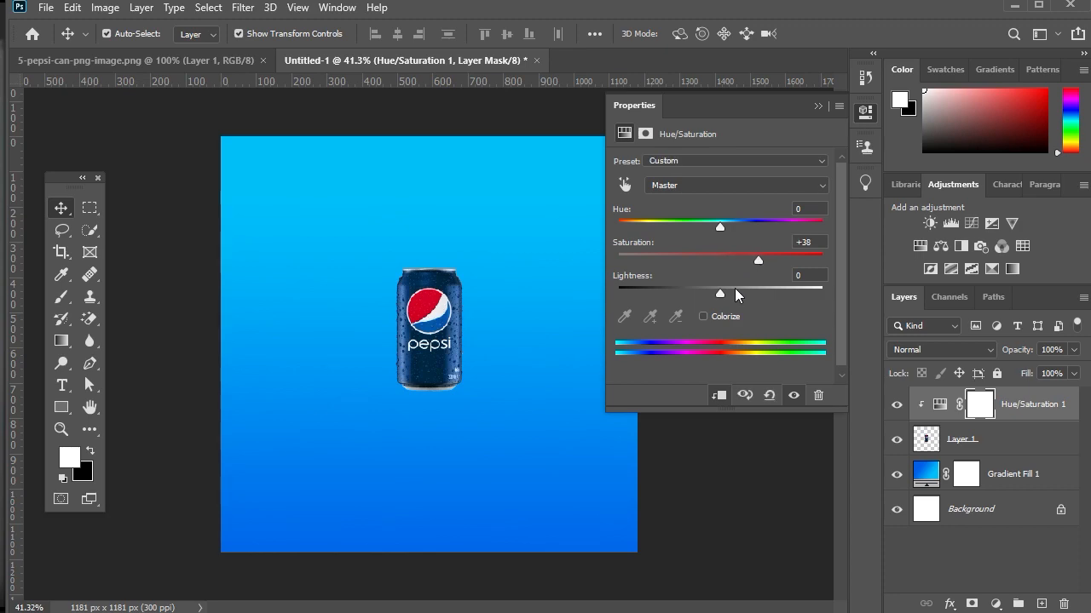
Tune the can's Hue/Saturation adjustment to hue -7 and saturation +97, with lightness raised slightly.
{"action": "mouse_move", "coordinate": [735, 291]}
{"action": "left_mouse_down"}
{"action": "mouse_move", "coordinate": [767, 294]}
{"action": "mouse_move", "coordinate": [723, 296]}
{"action": "left_mouse_up"}
{"action": "left_click_drag", "start_coordinate": [722, 229], "coordinate": [713, 232]}
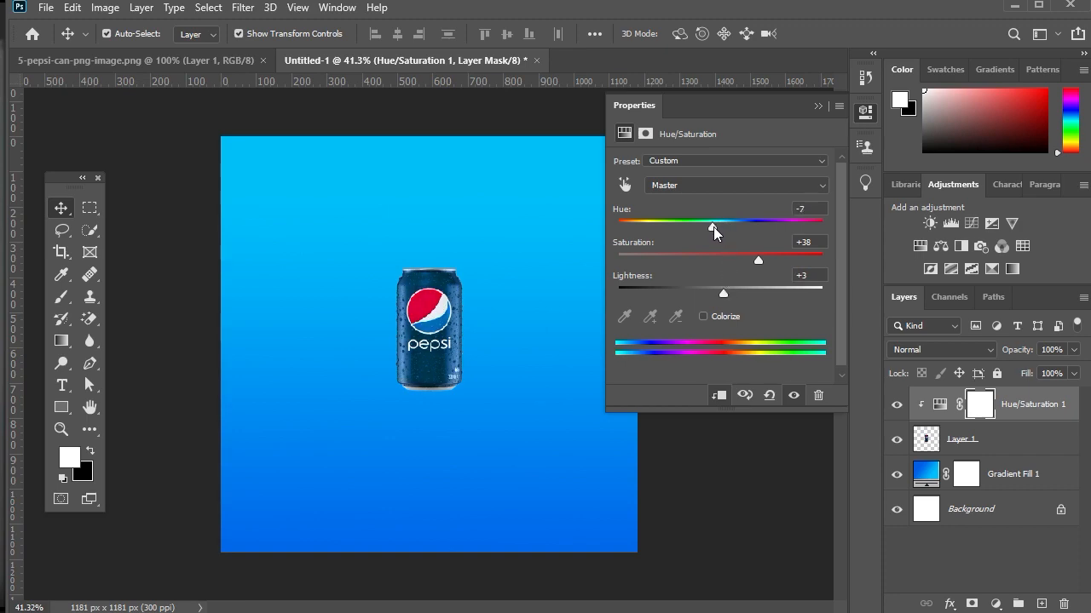
{"action": "left_click_drag", "start_coordinate": [735, 294], "coordinate": [726, 295]}
{"action": "left_click_drag", "start_coordinate": [773, 257], "coordinate": [818, 259]}
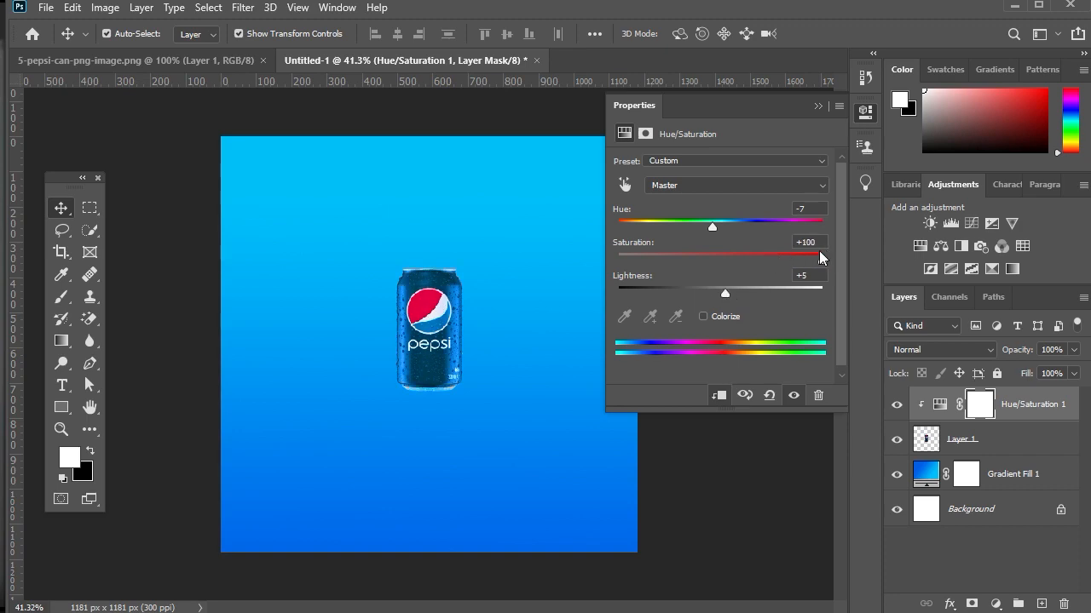
{"action": "mouse_move", "coordinate": [725, 294]}
{"action": "left_mouse_down"}
{"action": "mouse_move", "coordinate": [714, 295]}
{"action": "mouse_move", "coordinate": [729, 295]}
{"action": "left_mouse_up"}
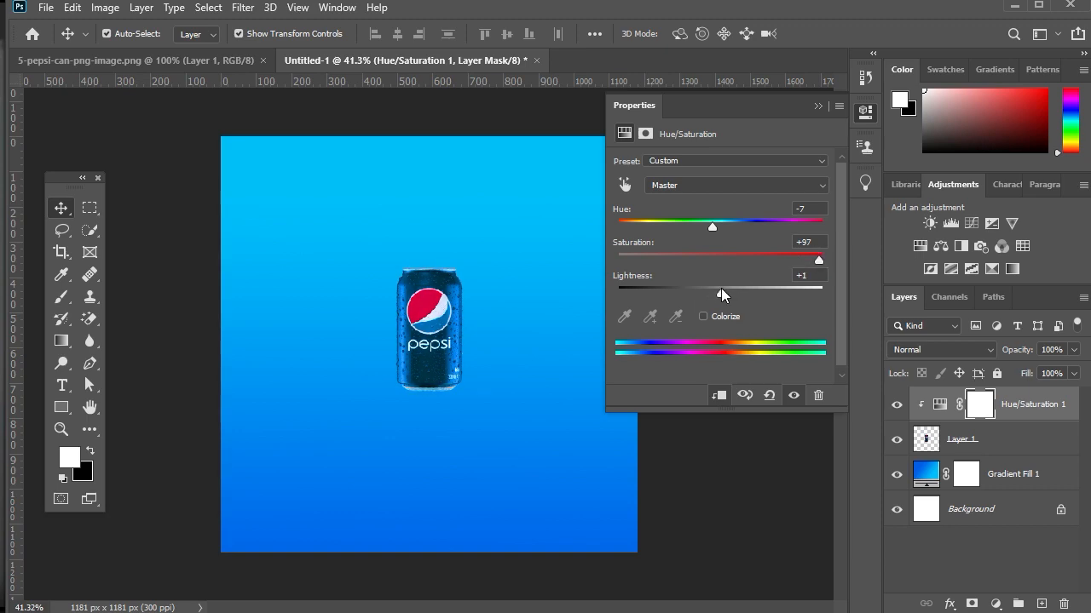
{"action": "left_click", "coordinate": [818, 106]}
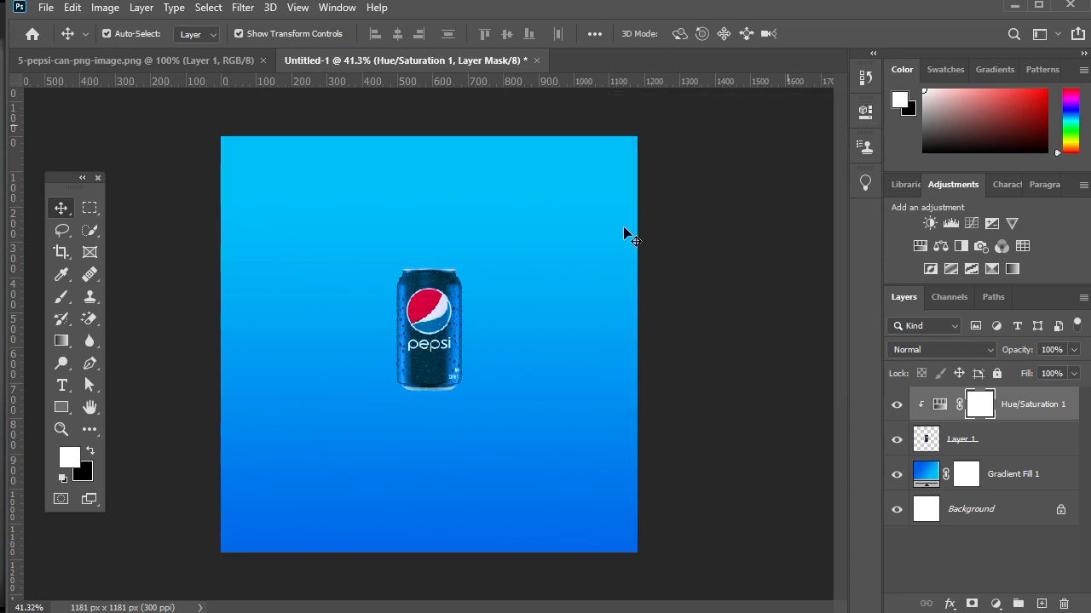
Scale the can up proportionally to about 137% and move it slightly higher on the canvas.
{"action": "left_click", "coordinate": [419, 327]}
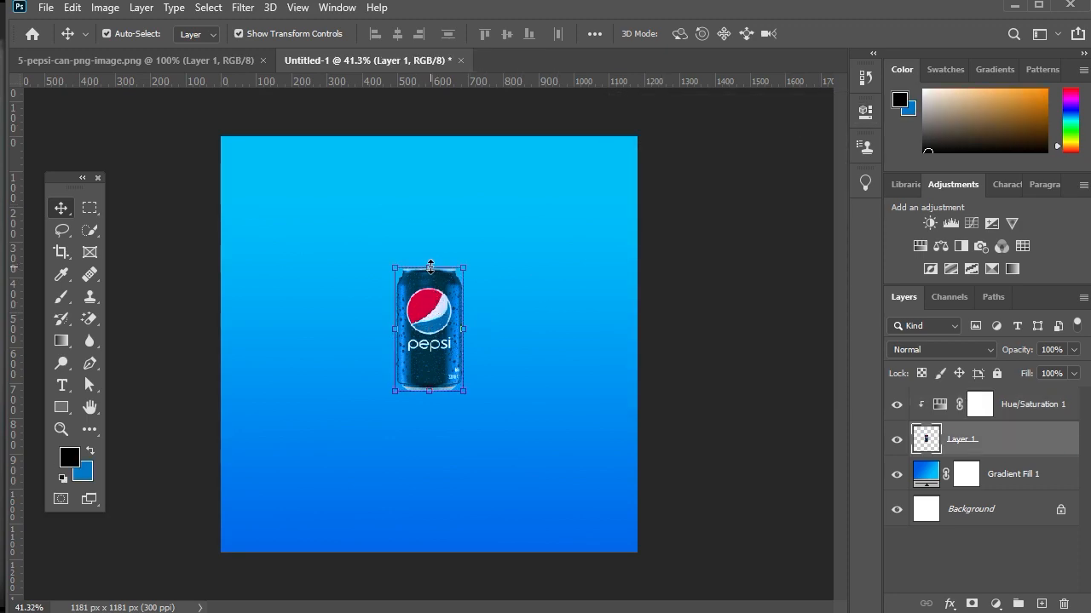
{"action": "left_click_drag", "start_coordinate": [429, 255], "coordinate": [436, 221]}
{"action": "left_click_drag", "start_coordinate": [434, 288], "coordinate": [434, 277]}
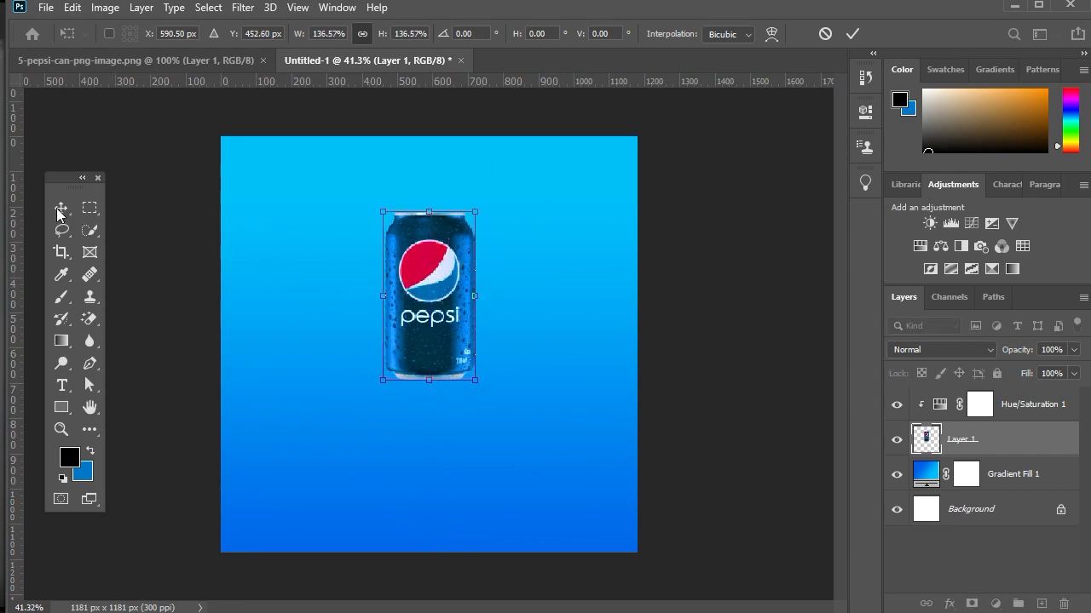
{"action": "key", "text": "Return"}
{"action": "left_click", "coordinate": [158, 285]}
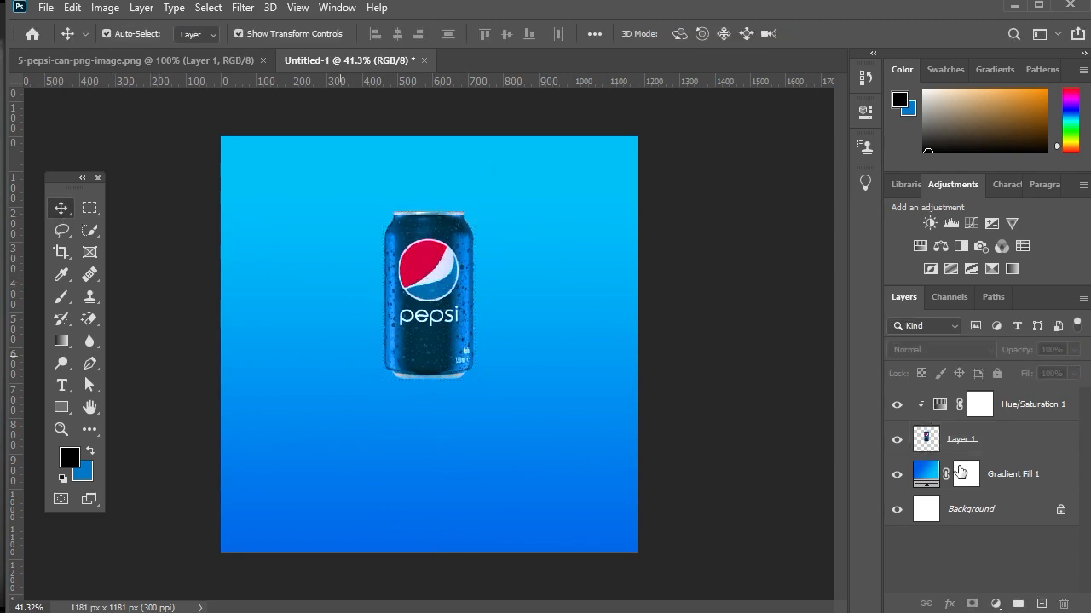
Convert the can layer and its Hue/Saturation adjustment into one smart object and move it slightly upward.
{"action": "left_click", "coordinate": [1025, 445]}
{"action": "left_click", "coordinate": [1005, 408], "text": "ctrl"}
{"action": "right_click", "coordinate": [1004, 410]}
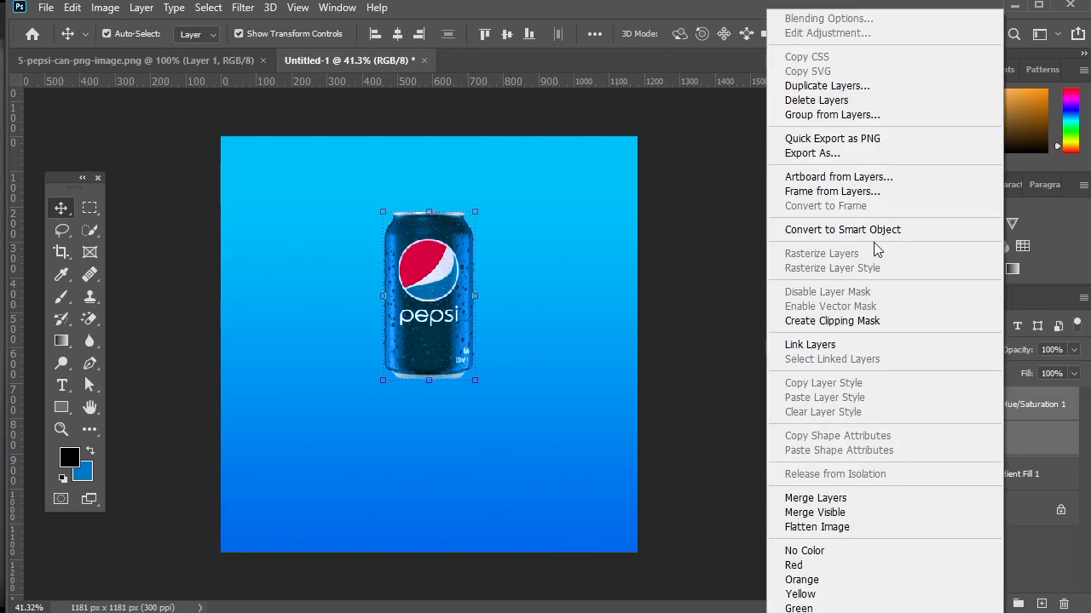
{"action": "left_click", "coordinate": [874, 236]}
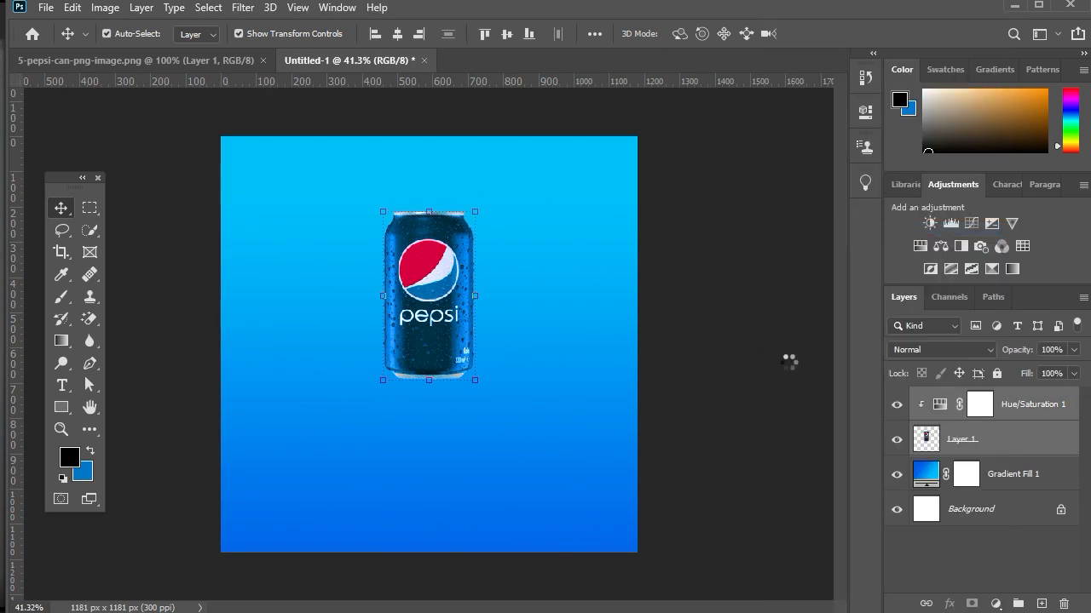
{"action": "left_click_drag", "start_coordinate": [432, 283], "coordinate": [428, 259]}
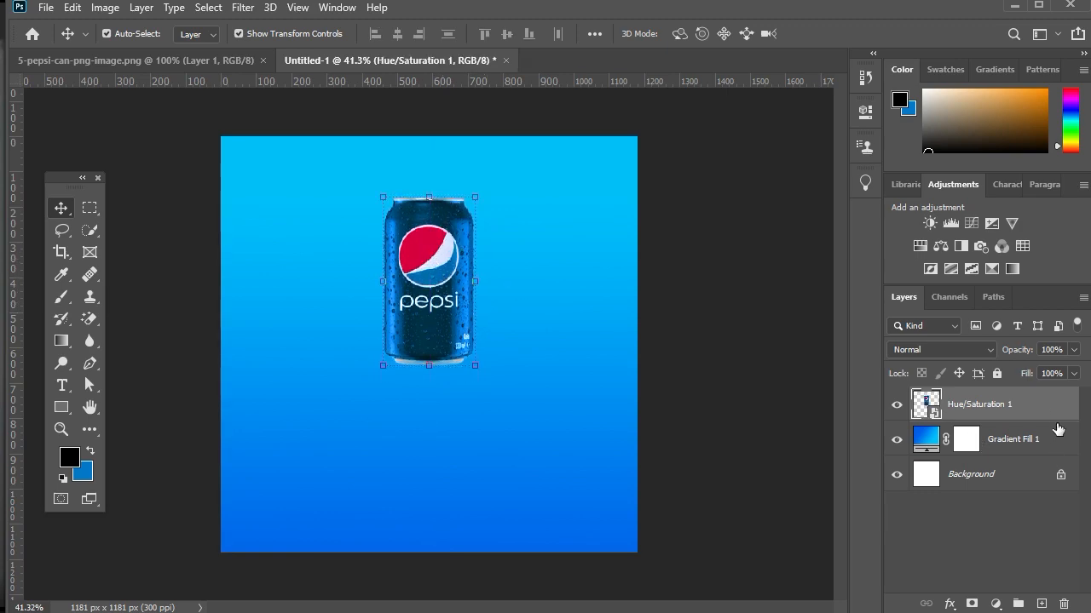
Duplicate the can smart object and flip the copy vertically.
{"action": "left_click_drag", "start_coordinate": [1041, 415], "coordinate": [1047, 603]}
{"action": "key", "text": "ctrl+j"}
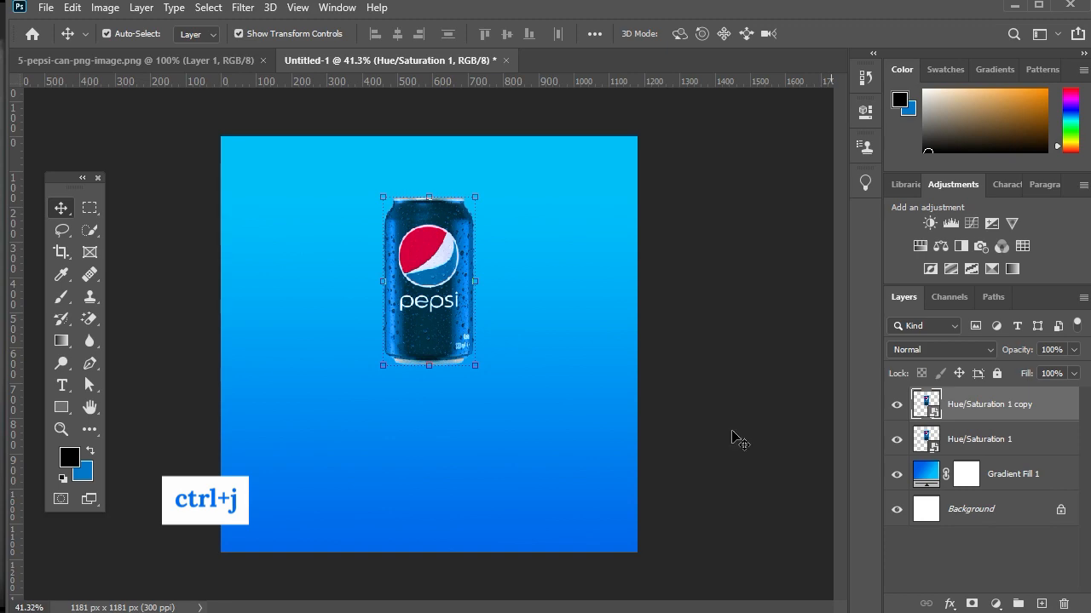
{"action": "key", "text": "ctrl+t"}
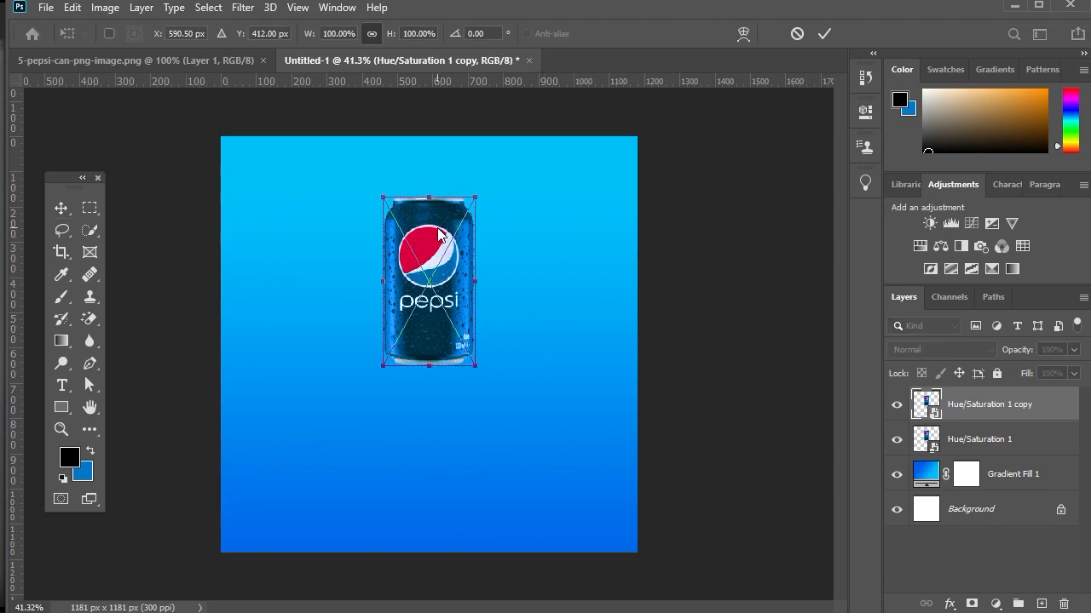
{"action": "right_click", "coordinate": [438, 227]}
{"action": "left_click", "coordinate": [483, 507]}
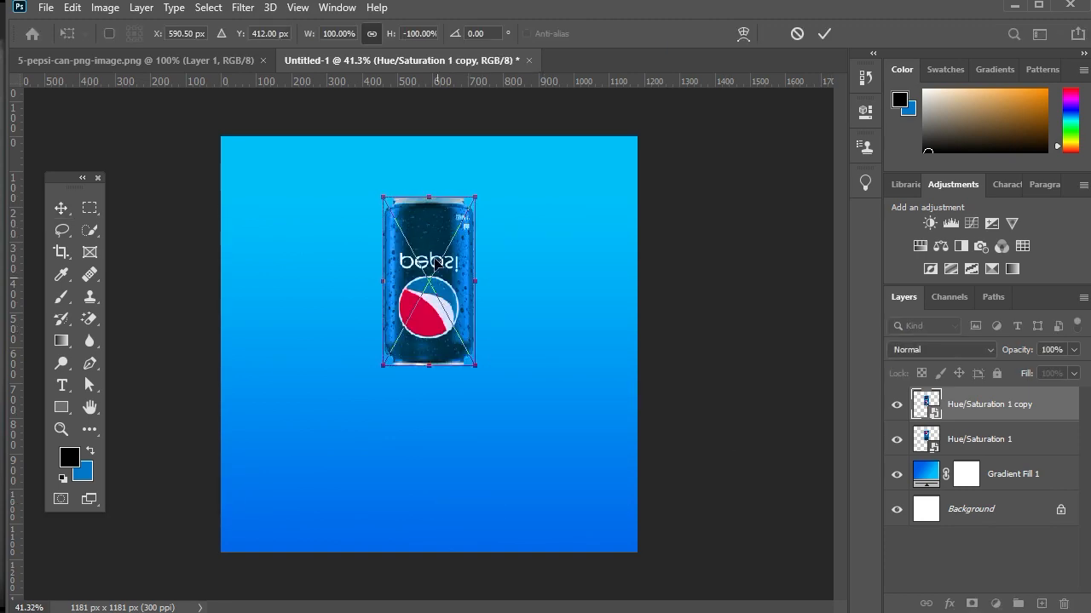
Move the flipped copy straight down to Y 889 px, directly beneath the original can's base.
{"action": "left_click_drag", "start_coordinate": [423, 274], "coordinate": [426, 400]}
{"action": "scroll", "coordinate": [426, 401], "scroll_direction": "up", "scroll_amount": 10}
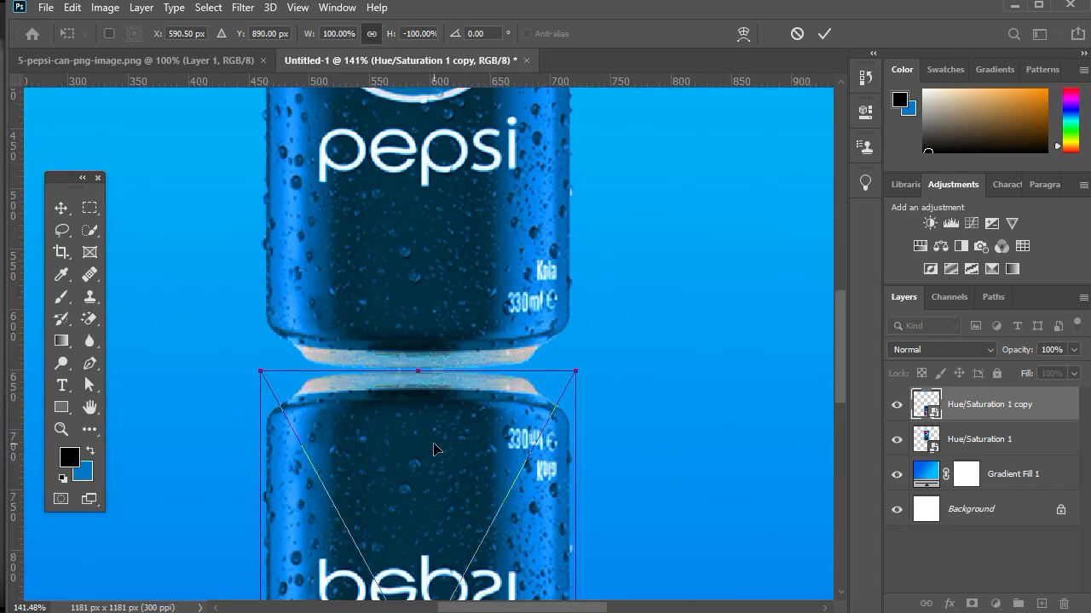
Warp the flipped copy's upper edge, raising both corners and curving the middle so it meets the original can's base.
{"action": "right_click", "coordinate": [434, 449]}
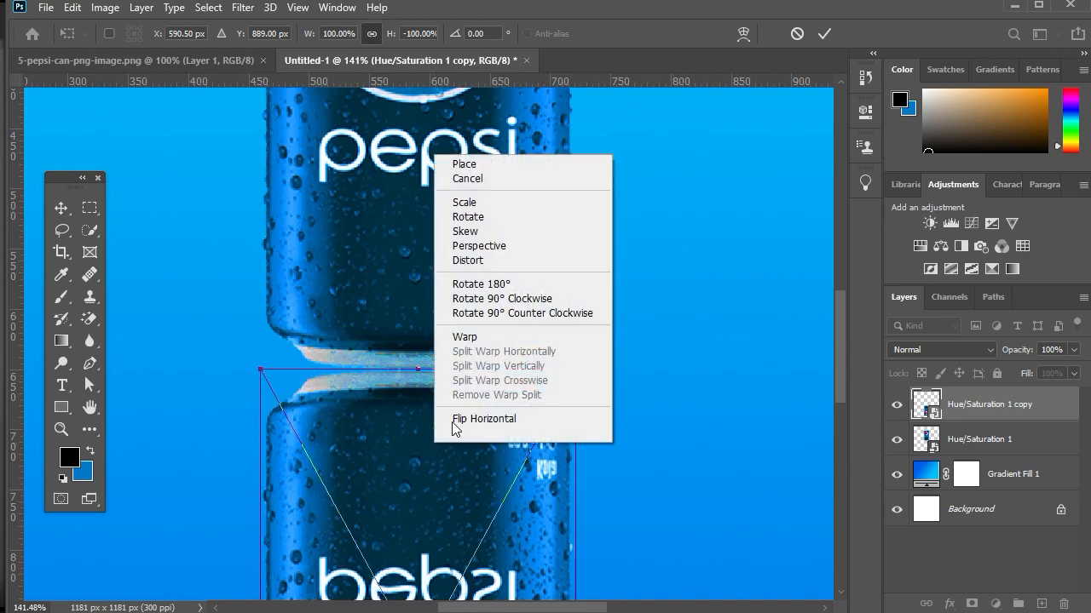
{"action": "left_click", "coordinate": [512, 337]}
{"action": "left_click_drag", "start_coordinate": [579, 373], "coordinate": [576, 348]}
{"action": "left_click_drag", "start_coordinate": [260, 372], "coordinate": [265, 338]}
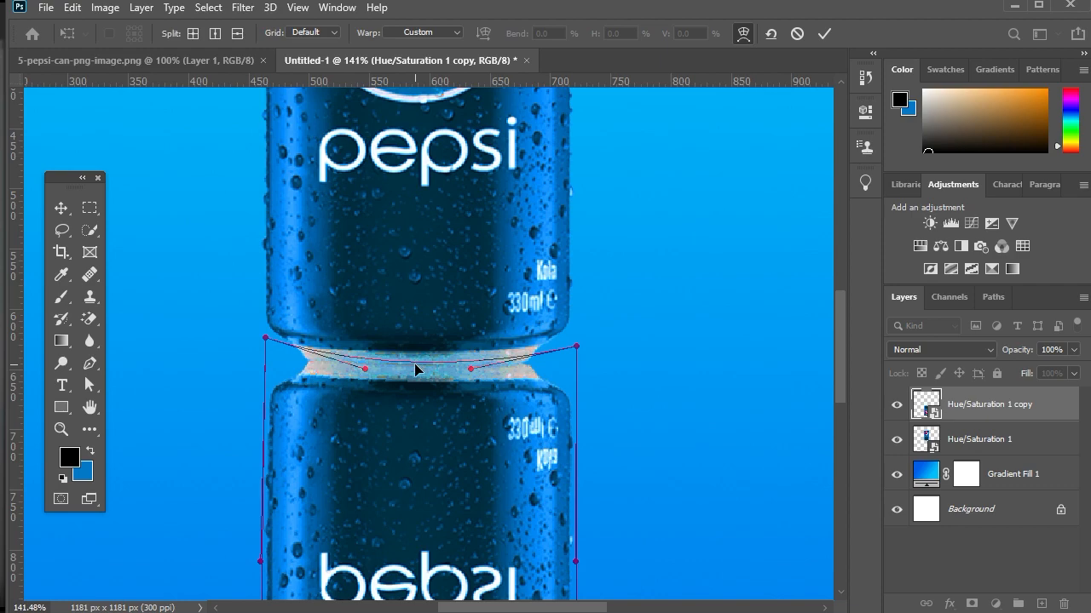
{"action": "left_click_drag", "start_coordinate": [470, 370], "coordinate": [471, 373]}
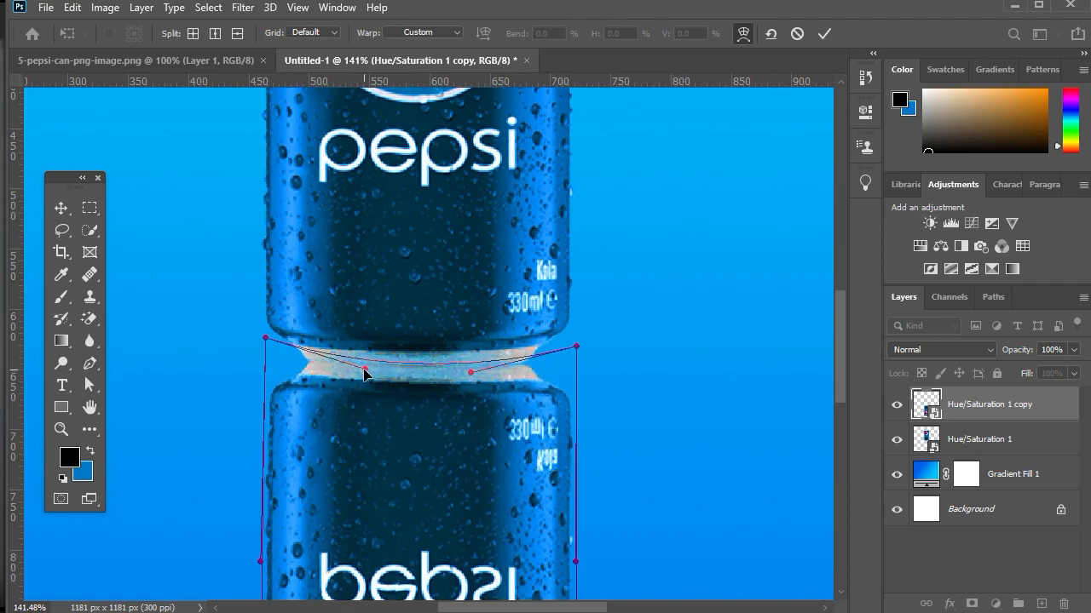
{"action": "left_click_drag", "start_coordinate": [364, 373], "coordinate": [356, 375]}
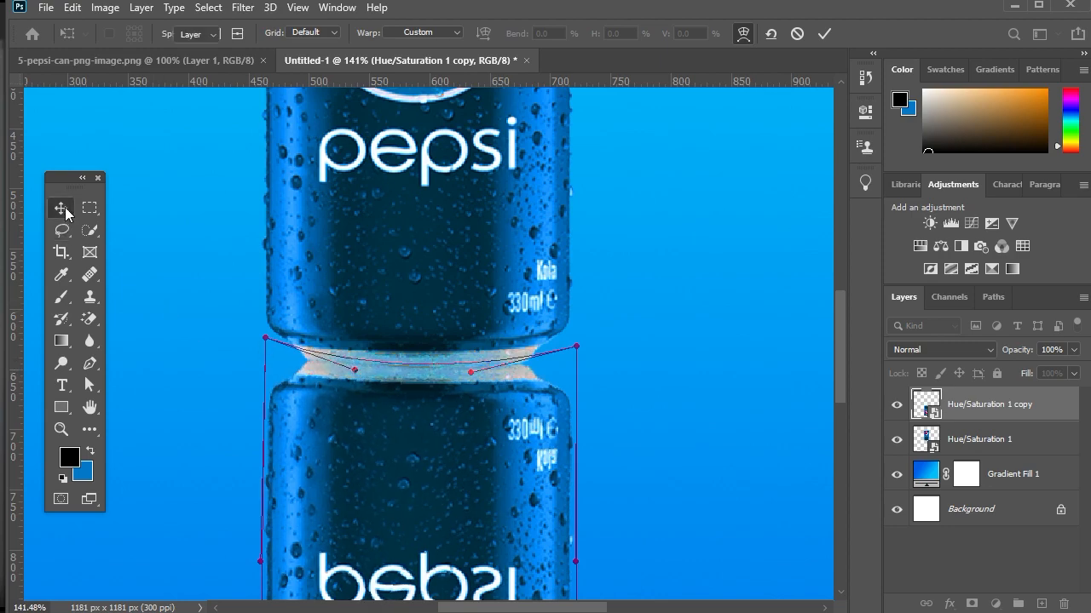
Apply the warp and add a layer mask to the flipped can copy.
{"action": "key", "text": "Return"}
{"action": "scroll", "coordinate": [511, 300], "scroll_direction": "down", "scroll_amount": 2}
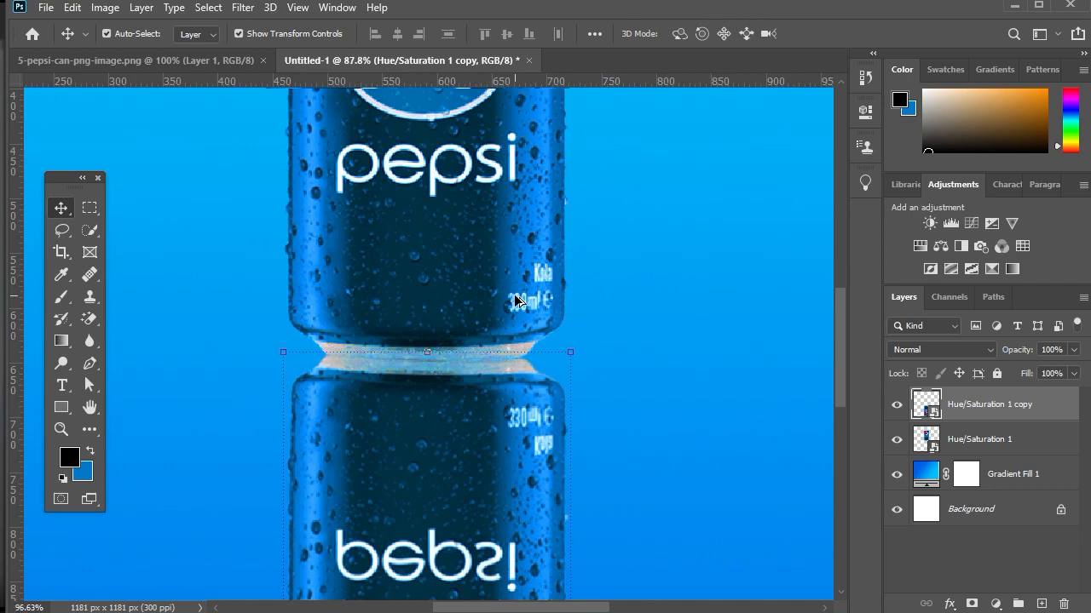
{"action": "scroll", "coordinate": [515, 299], "scroll_direction": "down", "scroll_amount": 4}
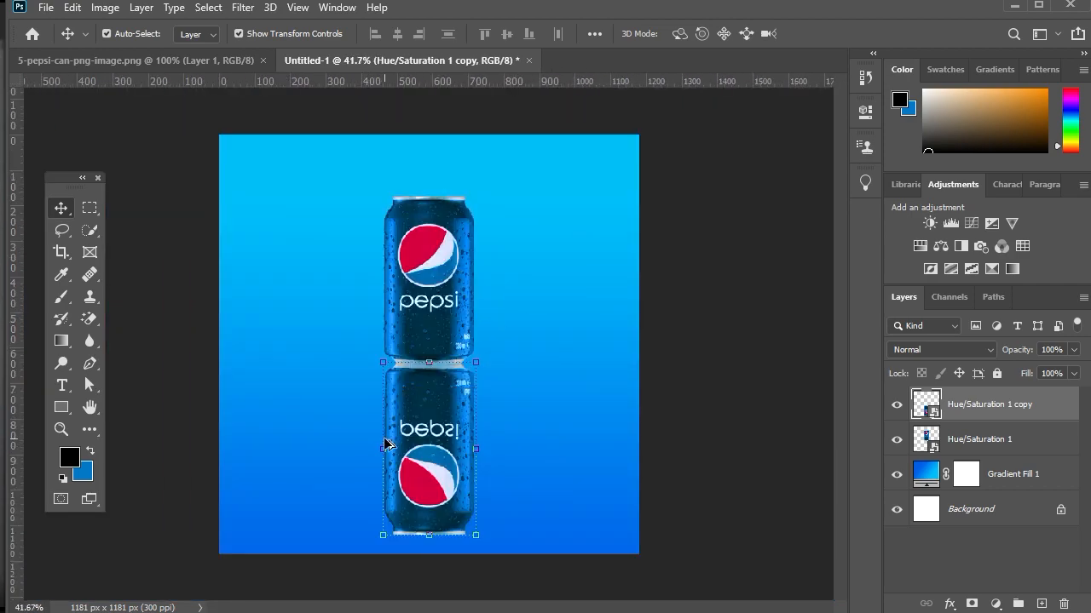
{"action": "scroll", "coordinate": [385, 443], "scroll_direction": "up", "scroll_amount": 1}
{"action": "left_click", "coordinate": [970, 603]}
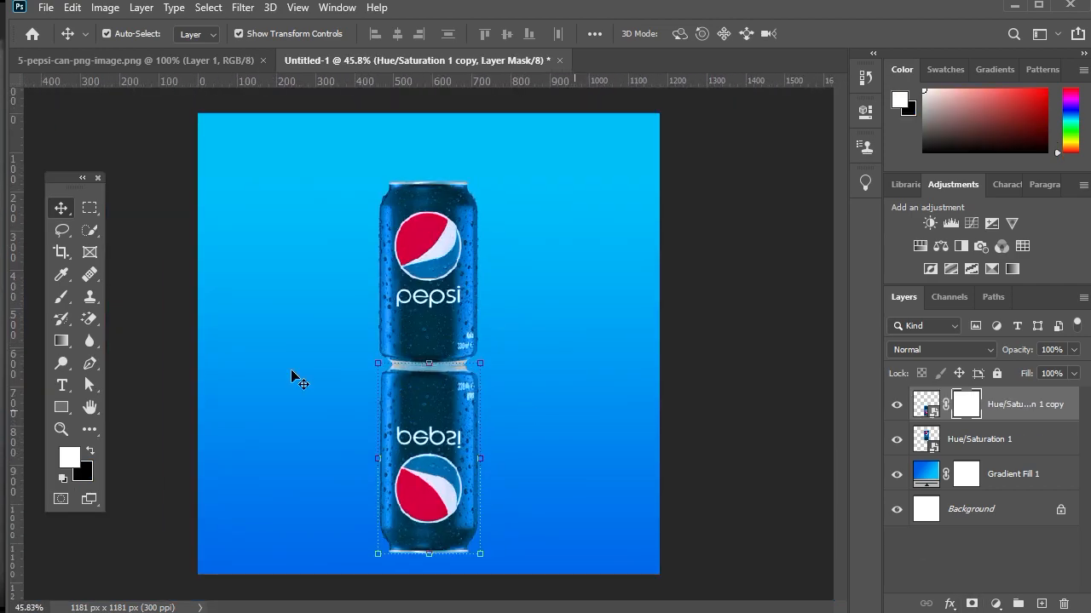
Set up the Gradient tool with the Foreground to Transparent preset, black as the foreground color and Reverse turned off.
{"action": "left_click", "coordinate": [62, 342]}
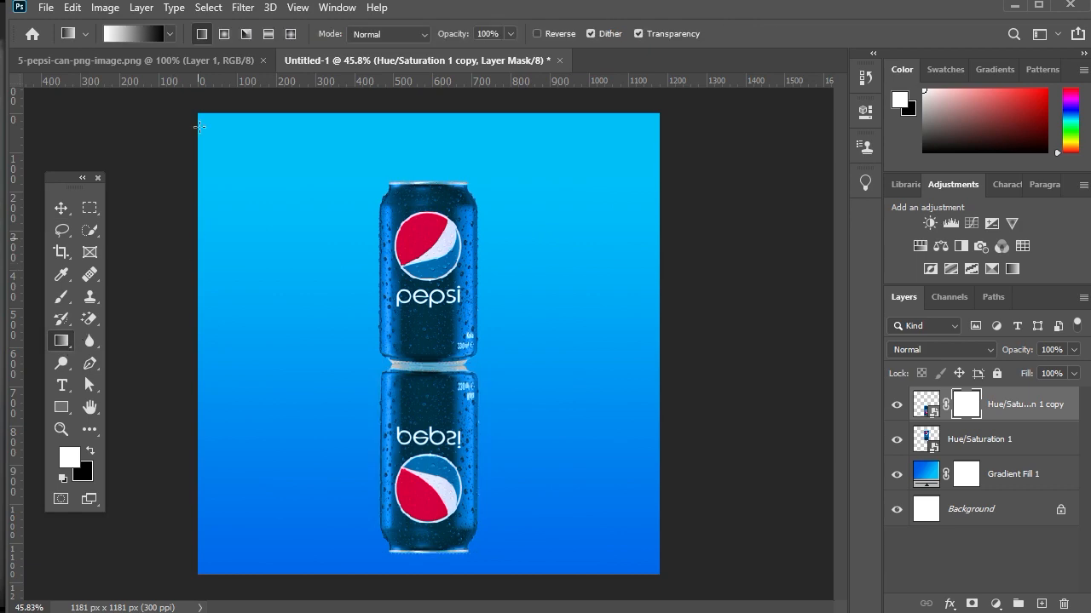
{"action": "left_click", "coordinate": [141, 38]}
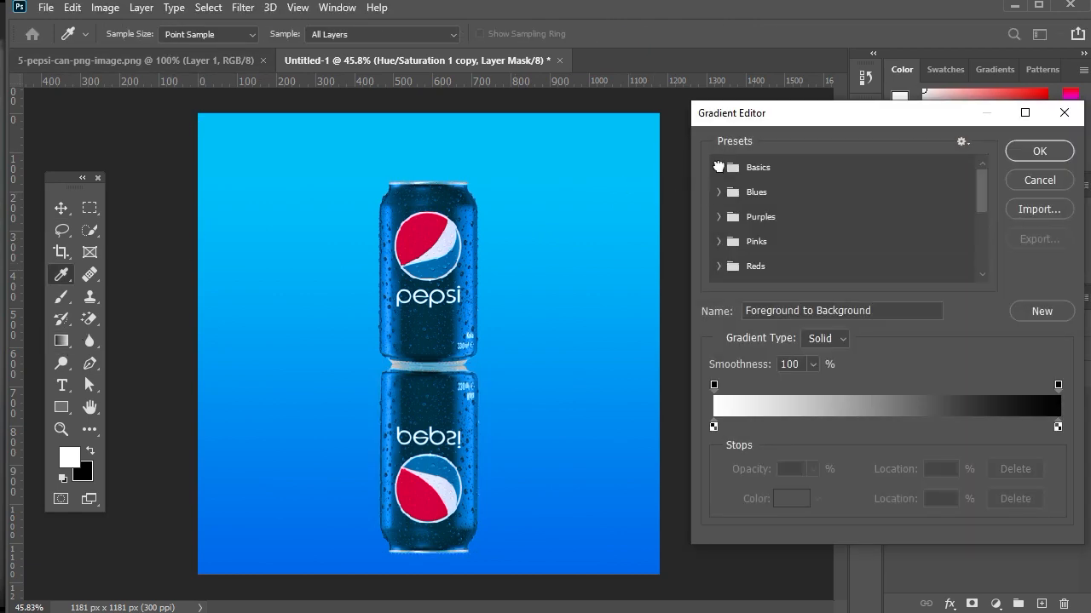
{"action": "left_click", "coordinate": [769, 193]}
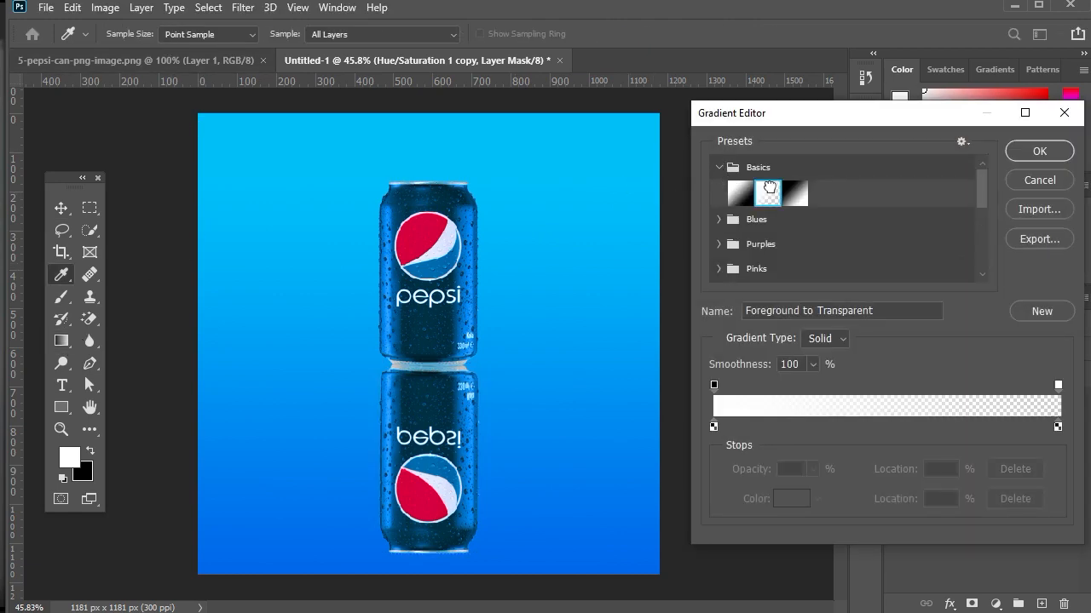
{"action": "left_click", "coordinate": [1039, 151]}
{"action": "key", "text": "x"}
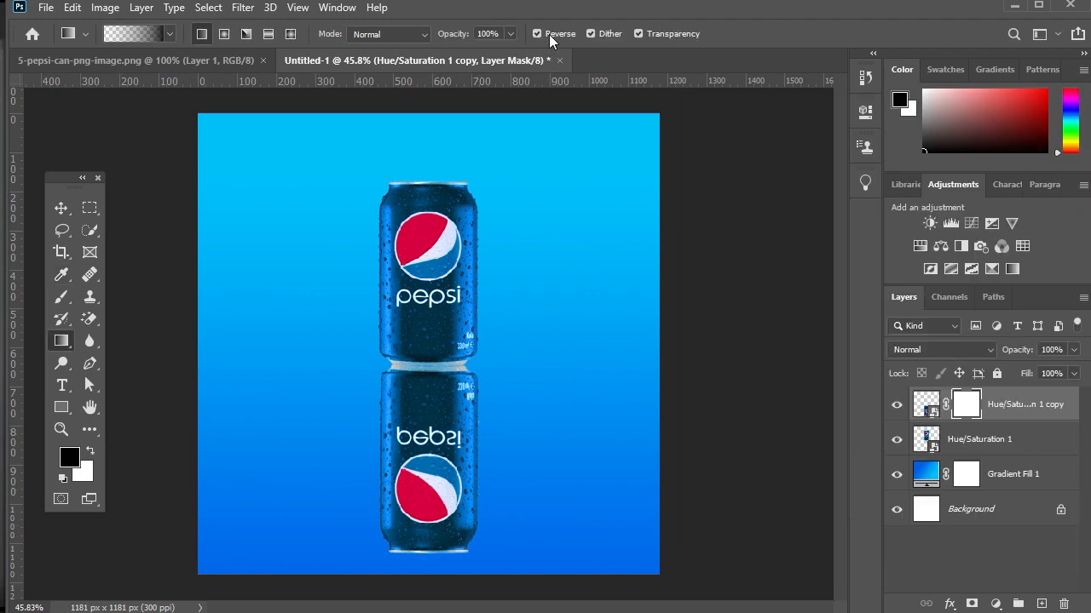
{"action": "left_click", "coordinate": [536, 34]}
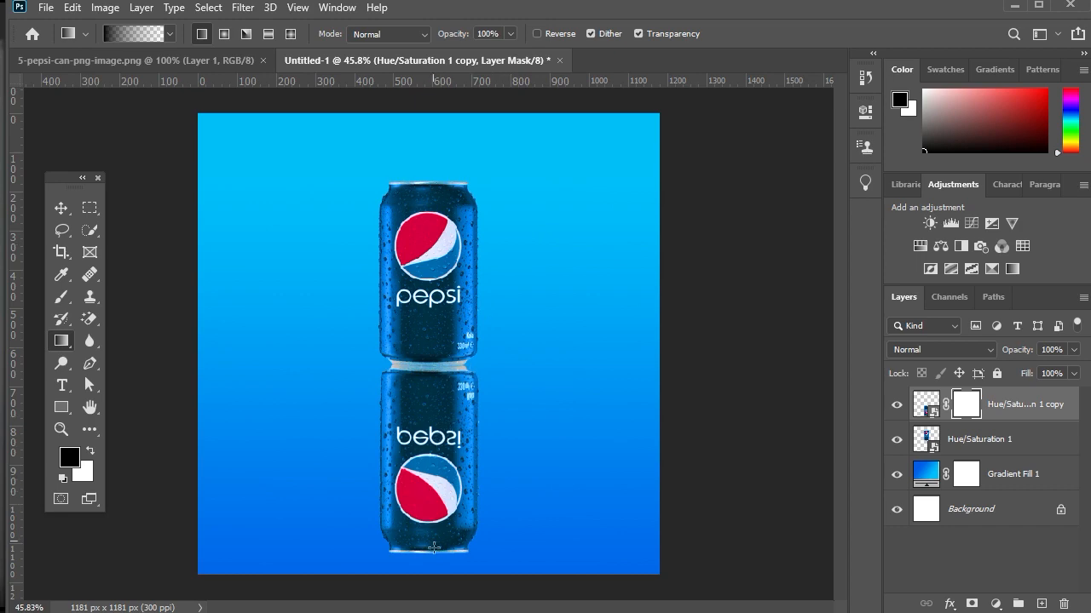
Fade the lower part of the flipped can by drawing a vertical gradient on its mask from below the can upward.
{"action": "left_click_drag", "start_coordinate": [434, 477], "coordinate": [425, 360]}
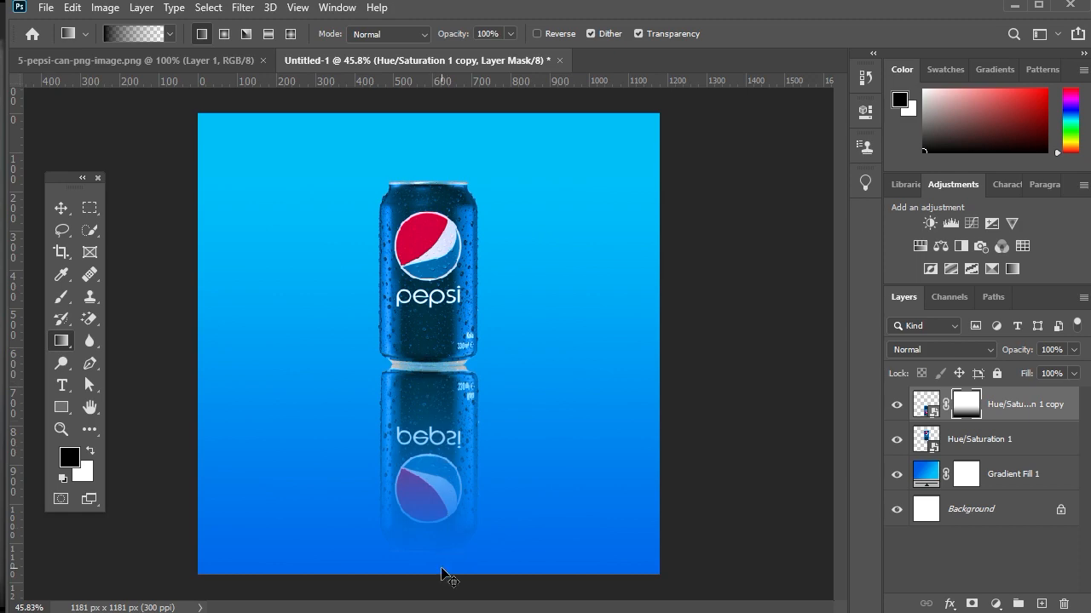
{"action": "key", "text": "ctrl+z"}
{"action": "left_click_drag", "start_coordinate": [434, 582], "coordinate": [423, 369]}
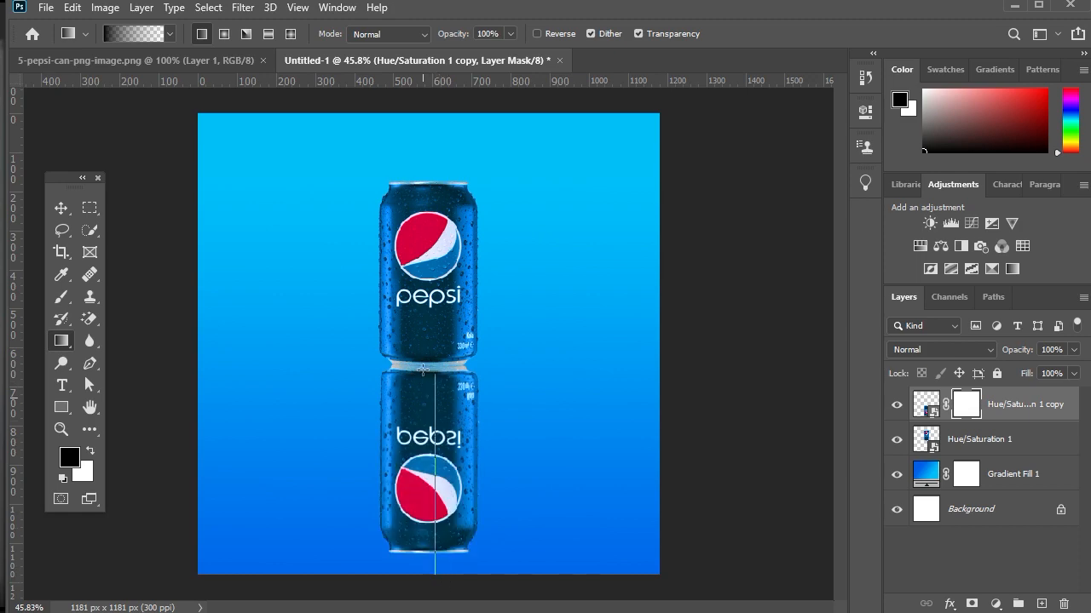
{"action": "left_click_drag", "start_coordinate": [422, 327], "coordinate": [423, 313]}
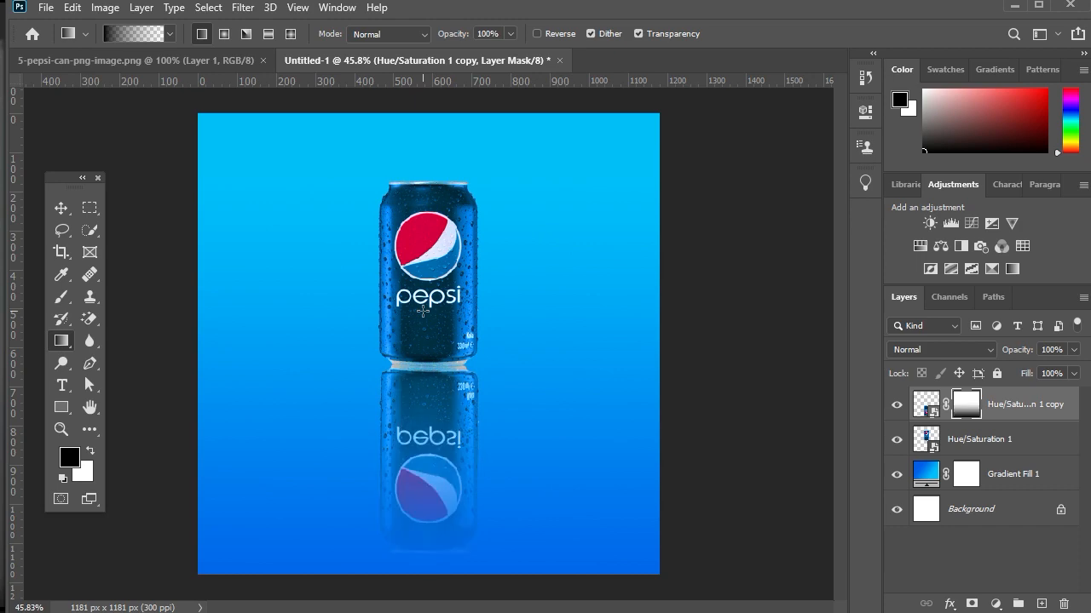
Create a new empty layer directly above the original can layer.
{"action": "left_click", "coordinate": [60, 208]}
{"action": "scroll", "coordinate": [426, 308], "scroll_direction": "up", "scroll_amount": 3}
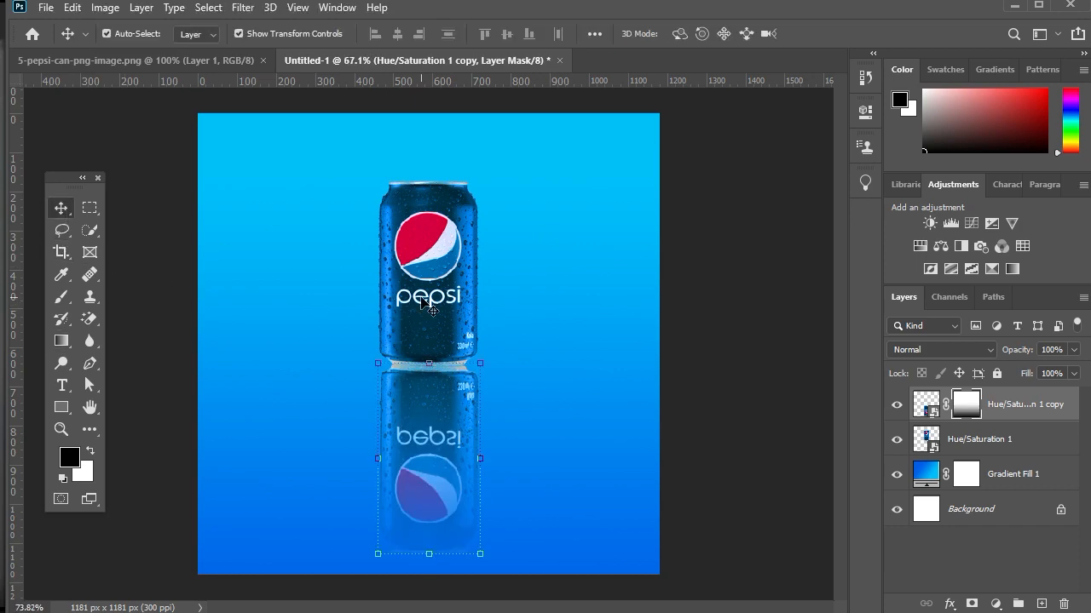
{"action": "left_click", "coordinate": [1002, 452]}
{"action": "left_click", "coordinate": [1040, 604]}
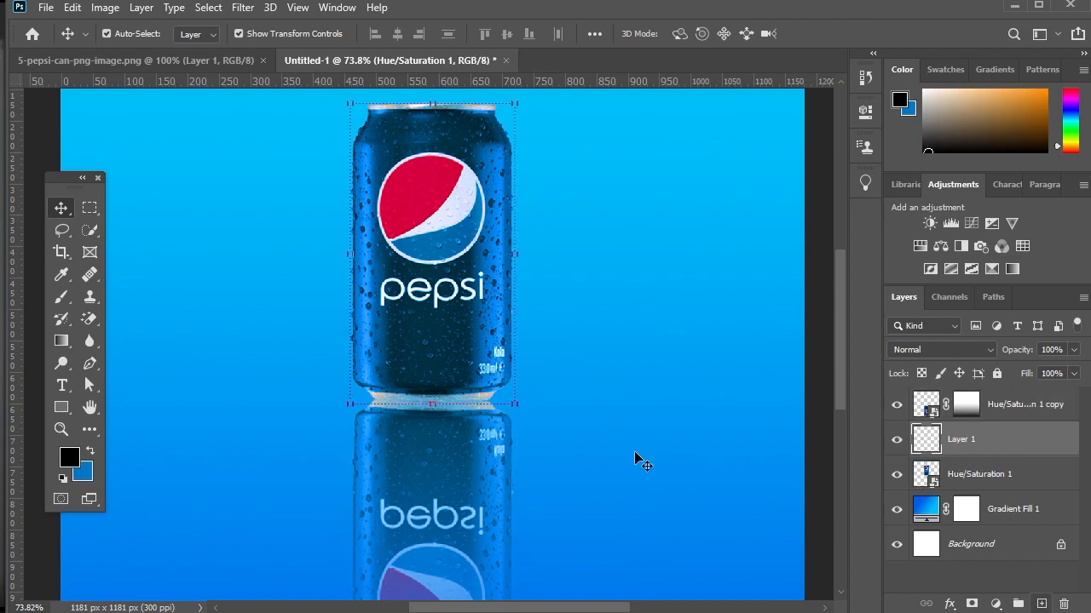
Paint a single soft black dab beside the can's base with a 300 px brush at 100% opacity.
{"action": "left_click", "coordinate": [60, 297]}
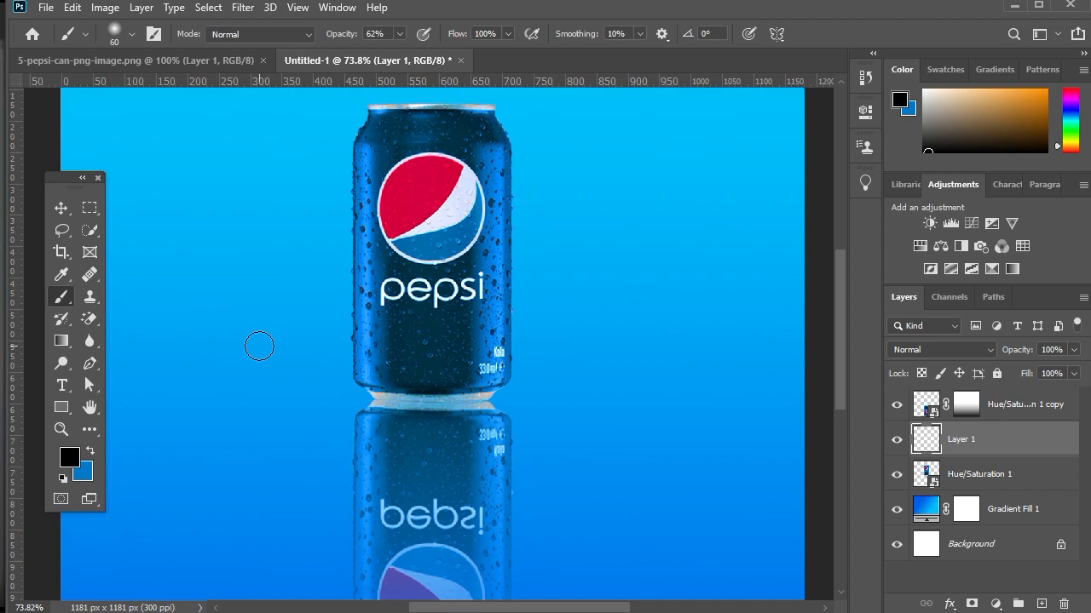
{"action": "key", "text": "bracketright"}
{"action": "key", "text": "bracketright"}
{"action": "key", "text": "bracketright"}
{"action": "key", "text": "bracketright"}
{"action": "key", "text": "bracketright"}
{"action": "key", "text": "bracketright"}
{"action": "key", "text": "bracketright"}
{"action": "key", "text": "bracketright"}
{"action": "key", "text": "bracketright"}
{"action": "key", "text": "bracketright"}
{"action": "key", "text": "0"}
{"action": "left_click", "coordinate": [596, 386]}
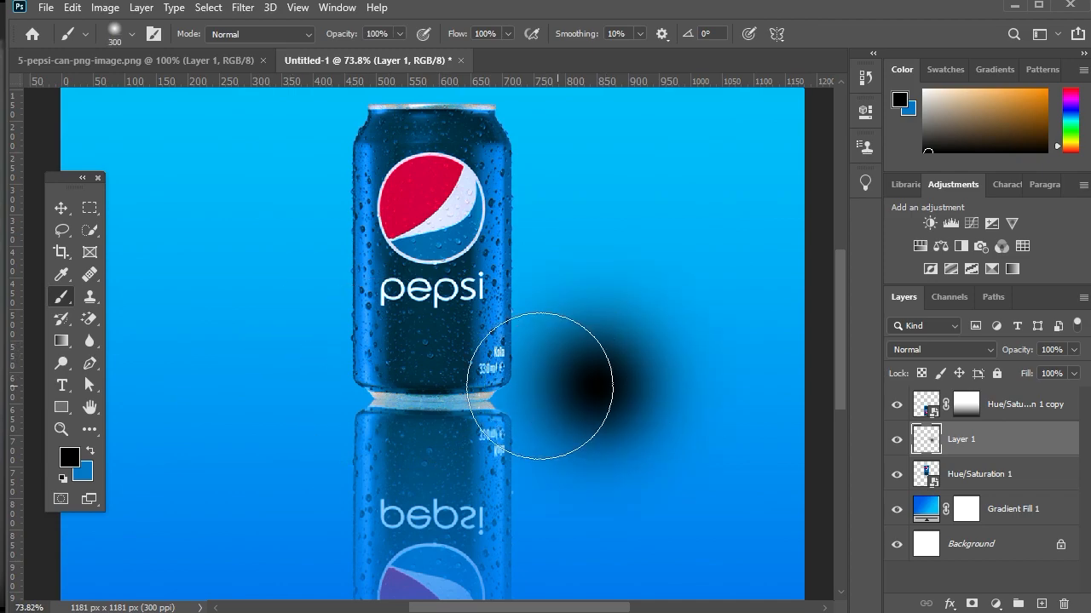
Squash the black dab to 12.32% height at the can's base and center it horizontally at X 588.54 px.
{"action": "left_click", "coordinate": [60, 208]}
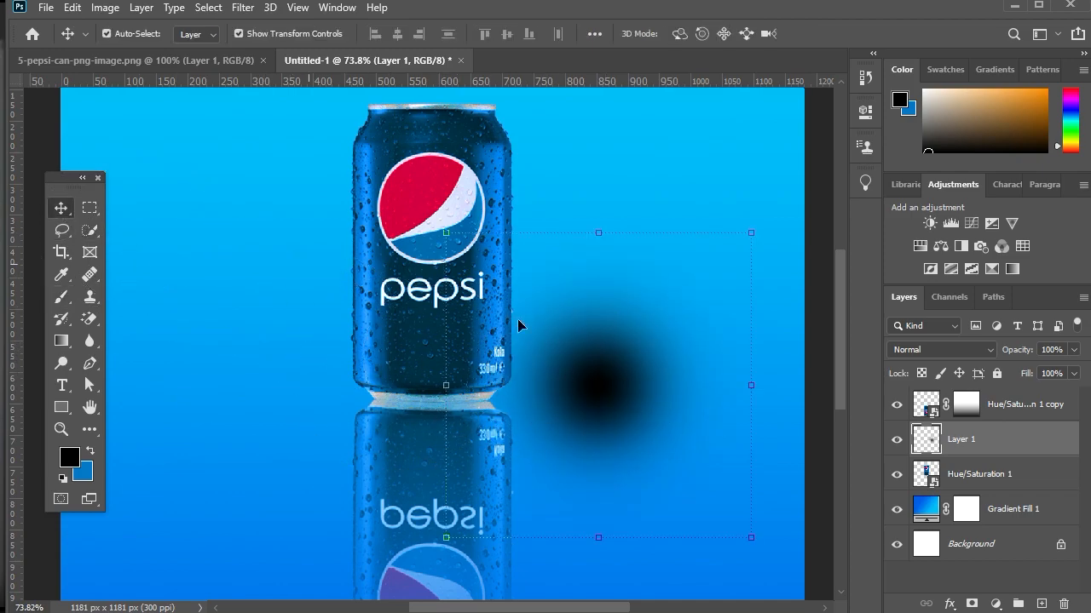
{"action": "left_click_drag", "start_coordinate": [598, 232], "coordinate": [437, 375]}
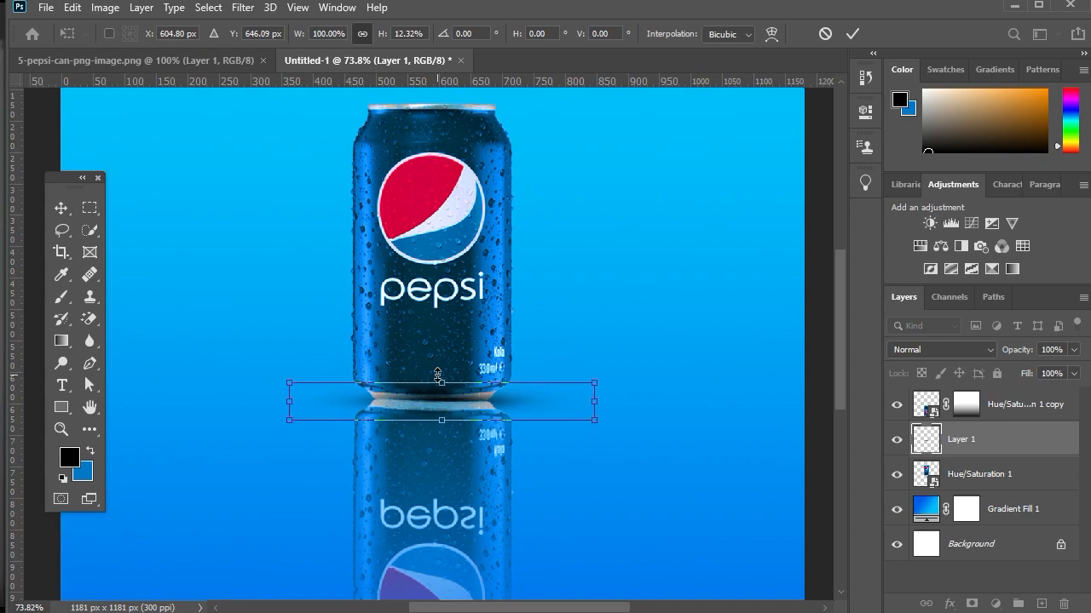
{"action": "key", "text": "Left"}
{"action": "key", "text": "Left"}
{"action": "key", "text": "Left"}
{"action": "key", "text": "Left"}
{"action": "key", "text": "Left"}
{"action": "key", "text": "Left"}
{"action": "key", "text": "Left"}
{"action": "key", "text": "Left"}
{"action": "key", "text": "Left"}
{"action": "key", "text": "Left"}
{"action": "key", "text": "Left"}
{"action": "key", "text": "Left"}
Flatten the shadow to 7.17% height, move it down to Y 647.16 px and nudge it slightly left.
{"action": "left_click_drag", "start_coordinate": [430, 421], "coordinate": [430, 412]}
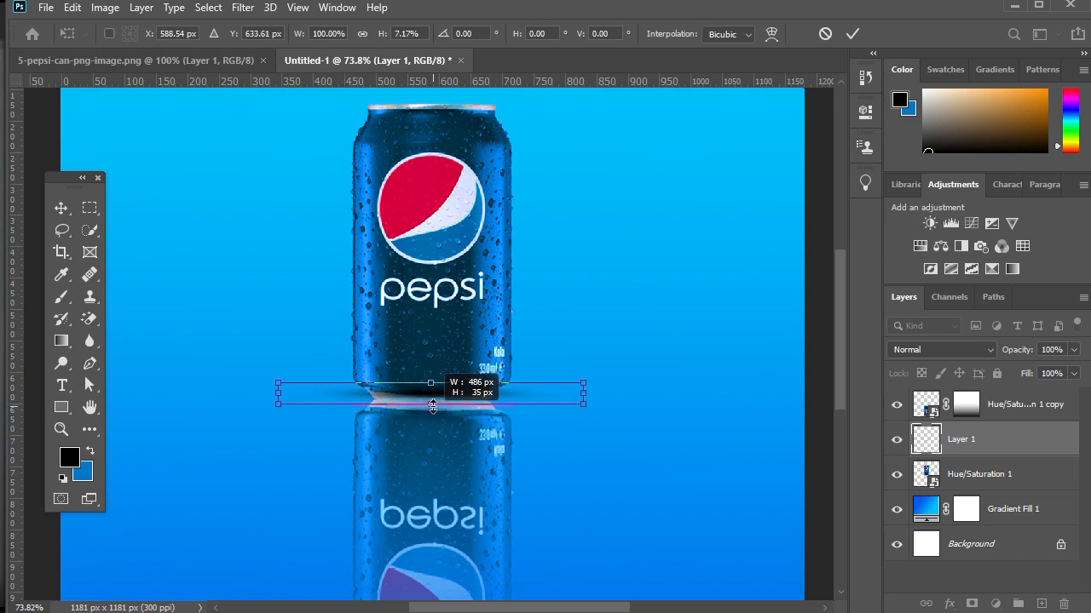
{"action": "key", "text": "Down"}
{"action": "key", "text": "Down"}
{"action": "key", "text": "Down"}
{"action": "key", "text": "Down"}
{"action": "key", "text": "Down"}
{"action": "key", "text": "Down"}
{"action": "key", "text": "Down"}
{"action": "key", "text": "Down"}
{"action": "key", "text": "Down"}
{"action": "key", "text": "Down"}
{"action": "key", "text": "Left"}
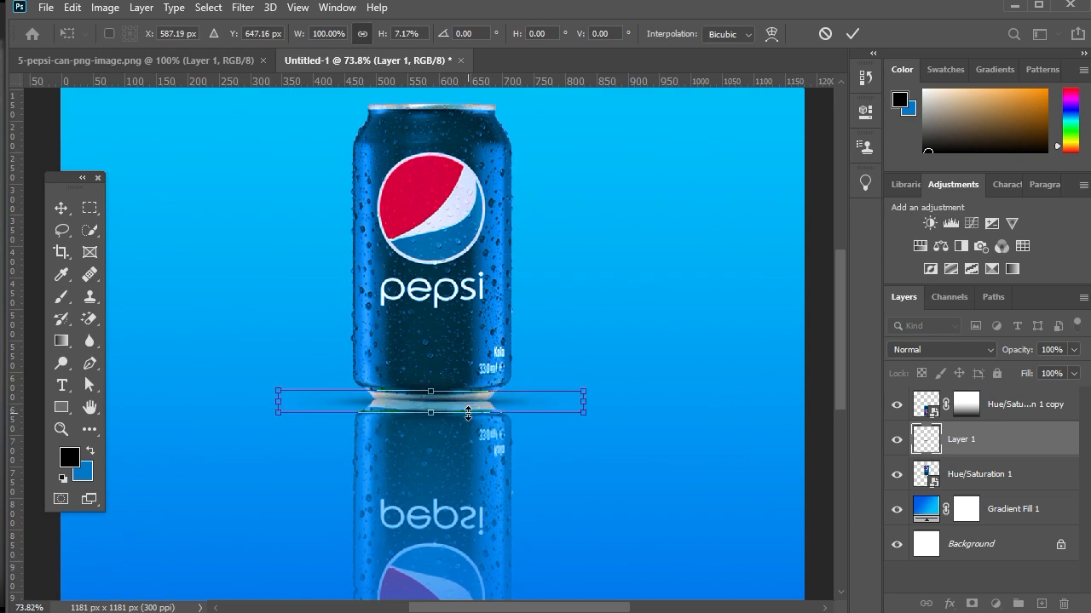
{"action": "key", "text": "Left"}
{"action": "key", "text": "Left"}
{"action": "key", "text": "Return"}
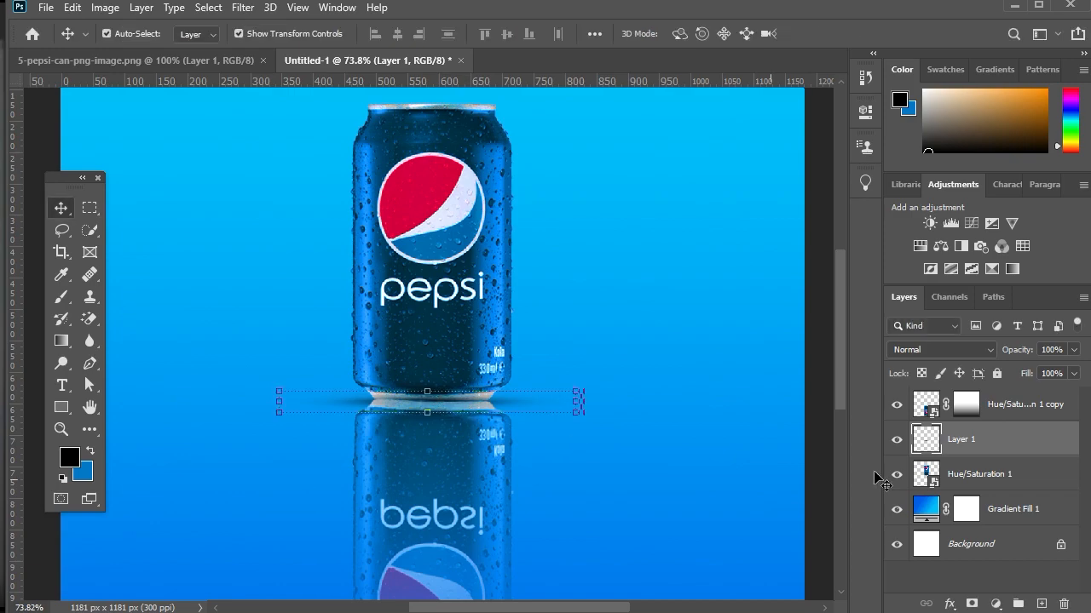
Move the reflection layer below the original can layer and set the shadow layer's fill to 81%.
{"action": "left_click_drag", "start_coordinate": [1015, 415], "coordinate": [1019, 485]}
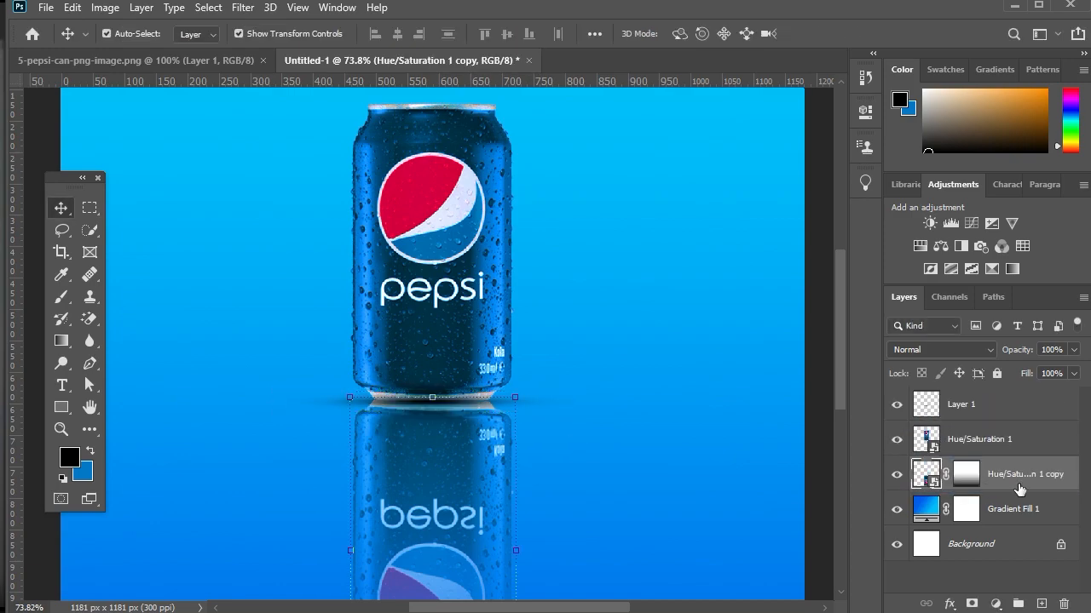
{"action": "left_click", "coordinate": [472, 401]}
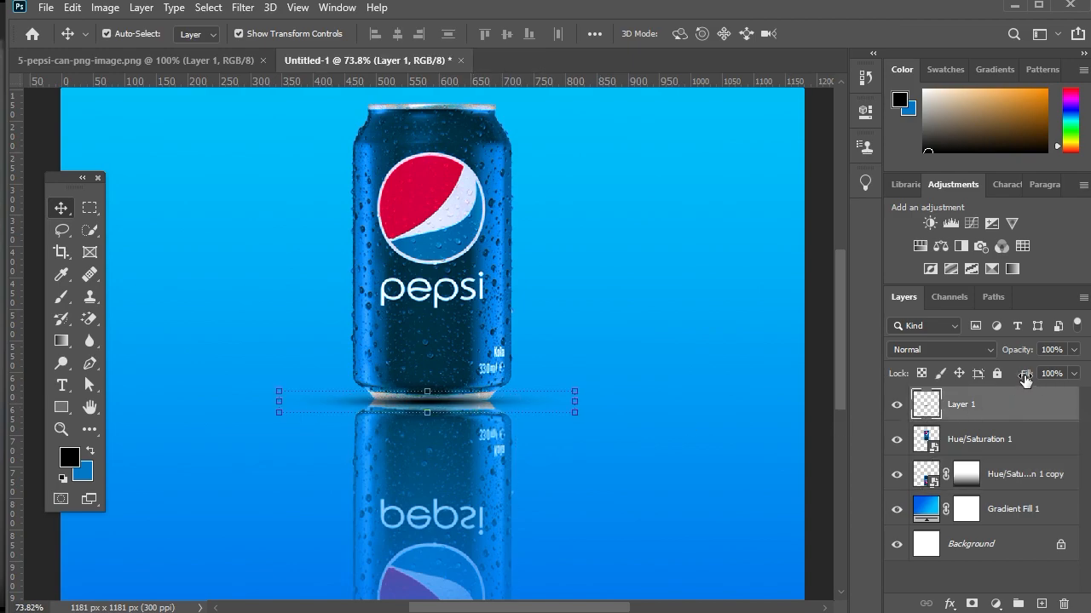
{"action": "left_click_drag", "start_coordinate": [1025, 378], "coordinate": [1010, 378]}
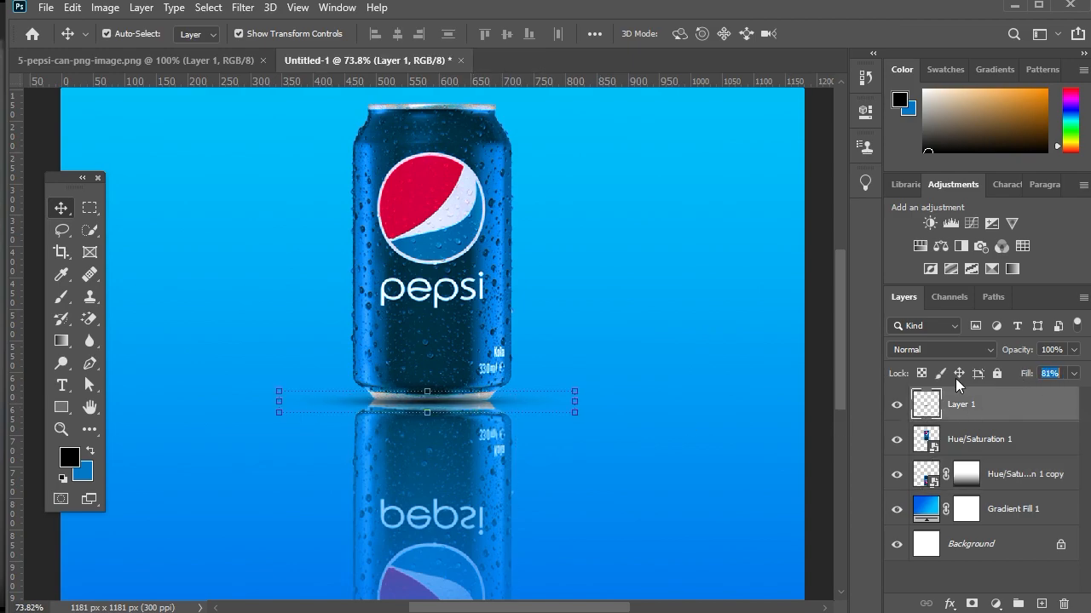
Stretch the shadow slightly upward and place its layer between the original can and the reflection.
{"action": "left_click_drag", "start_coordinate": [427, 391], "coordinate": [431, 382]}
{"action": "left_click", "coordinate": [65, 211]}
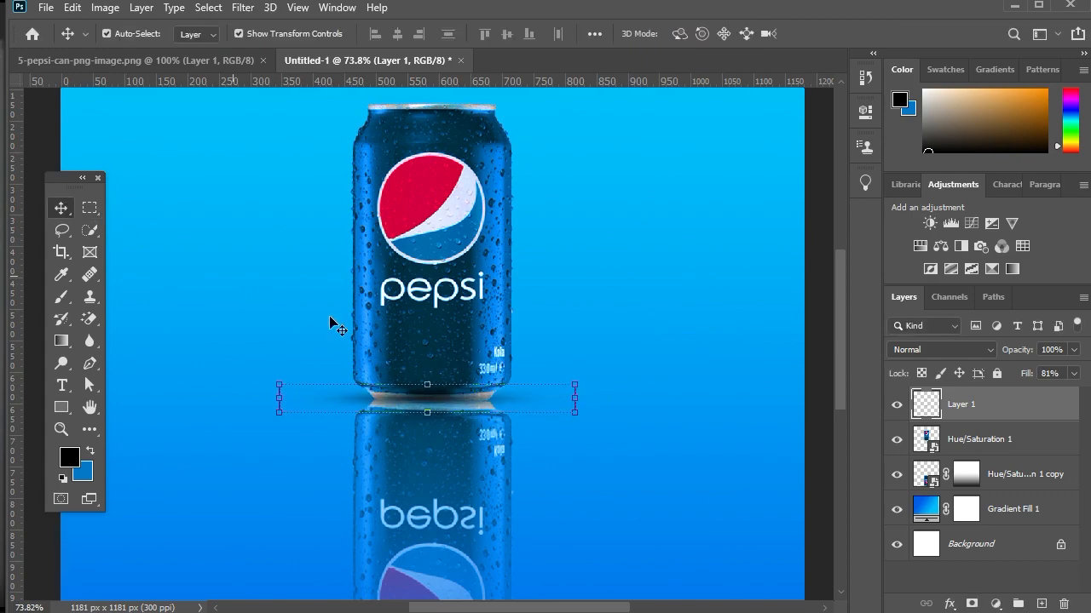
{"action": "left_click_drag", "start_coordinate": [978, 423], "coordinate": [978, 457]}
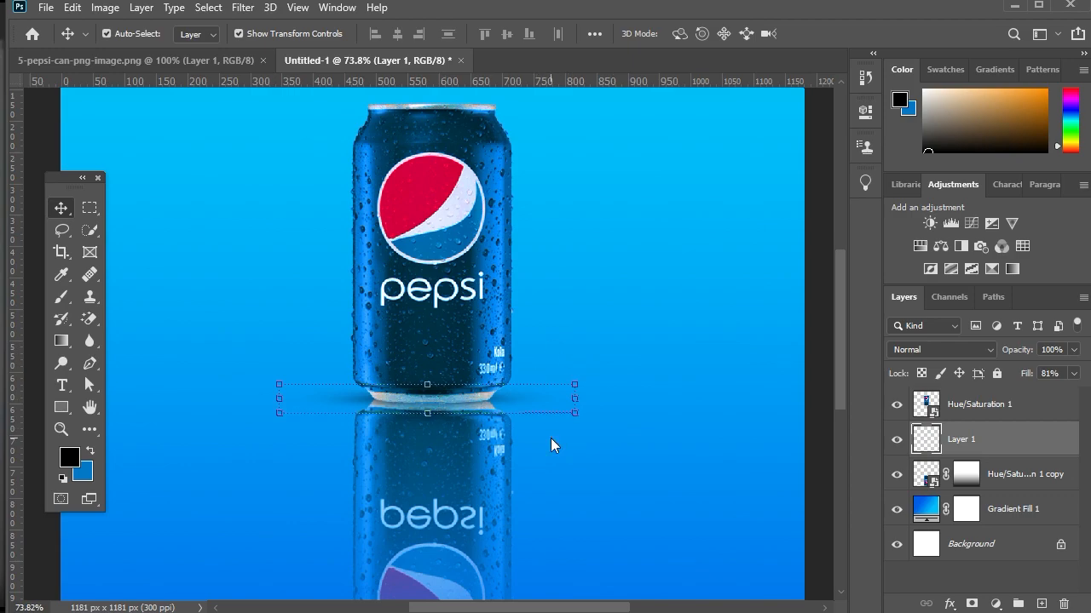
Enlarge the shadow proportionally so it spreads well beyond both sides of the can's base.
{"action": "left_click", "coordinate": [431, 415]}
{"action": "left_click_drag", "start_coordinate": [431, 417], "coordinate": [432, 420]}
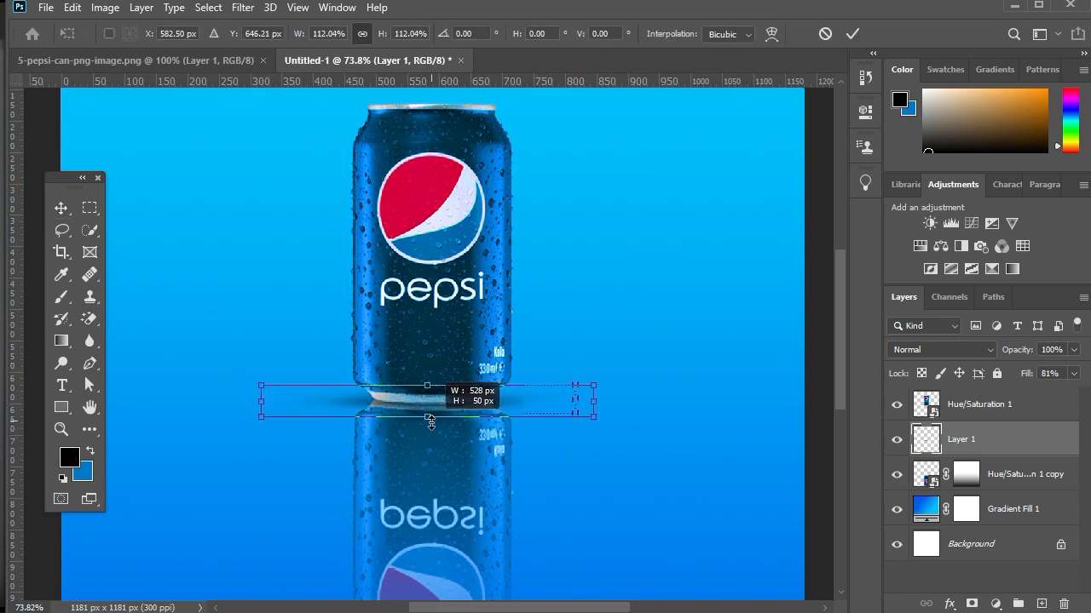
{"action": "key", "text": "Return"}
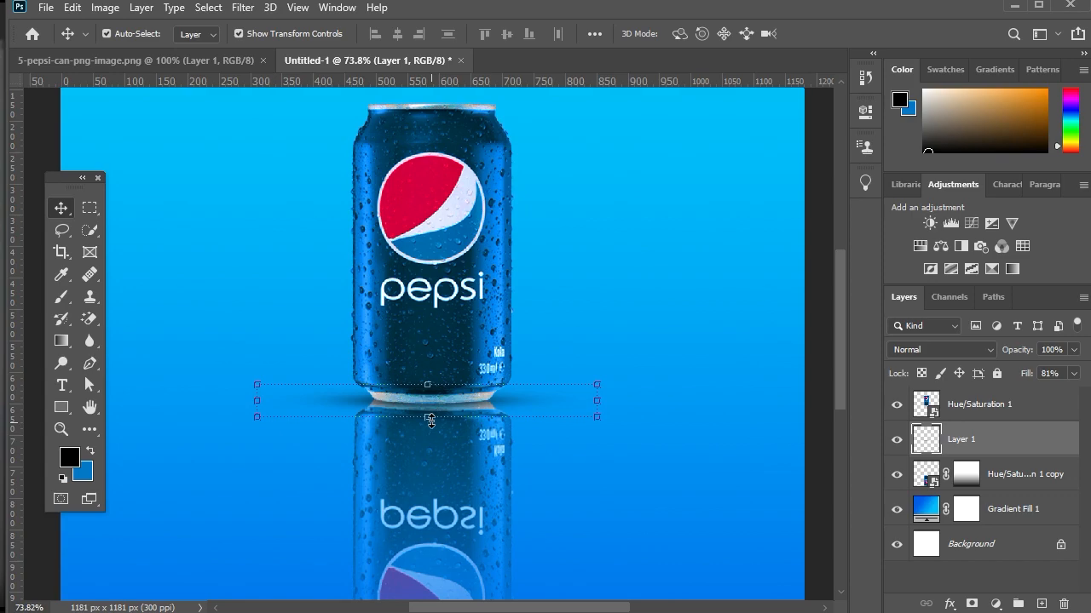
{"action": "left_click_drag", "start_coordinate": [431, 420], "coordinate": [432, 428]}
{"action": "key", "text": "Return"}
{"action": "key", "text": "Return"}
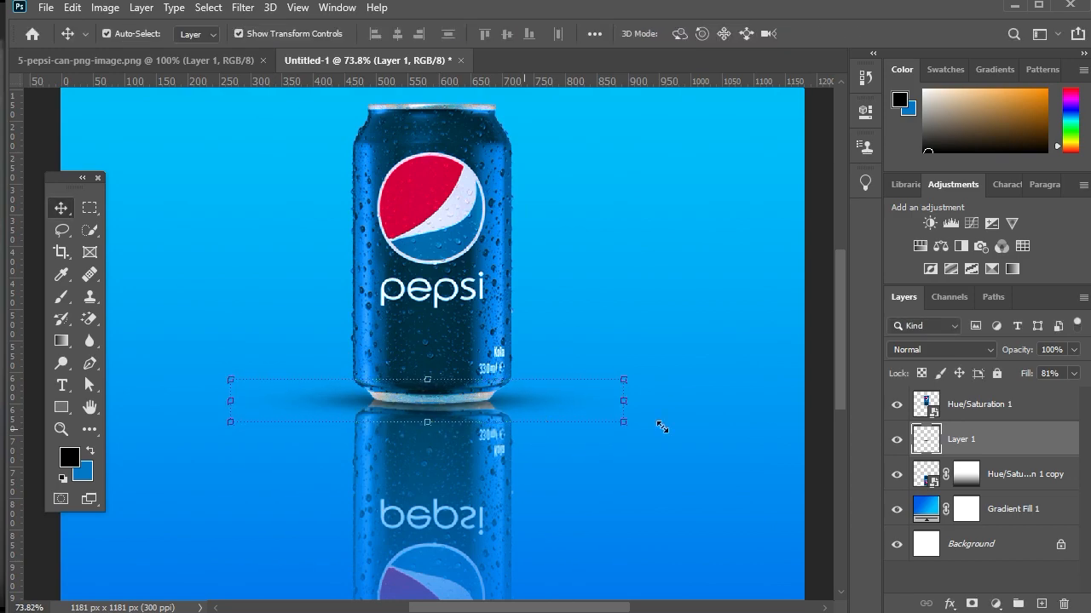
Set the shadow layer's fill to 100% and its blend mode to Multiply.
{"action": "left_click", "coordinate": [1052, 374]}
{"action": "type", "text": "100"}
{"action": "key", "text": "Return"}
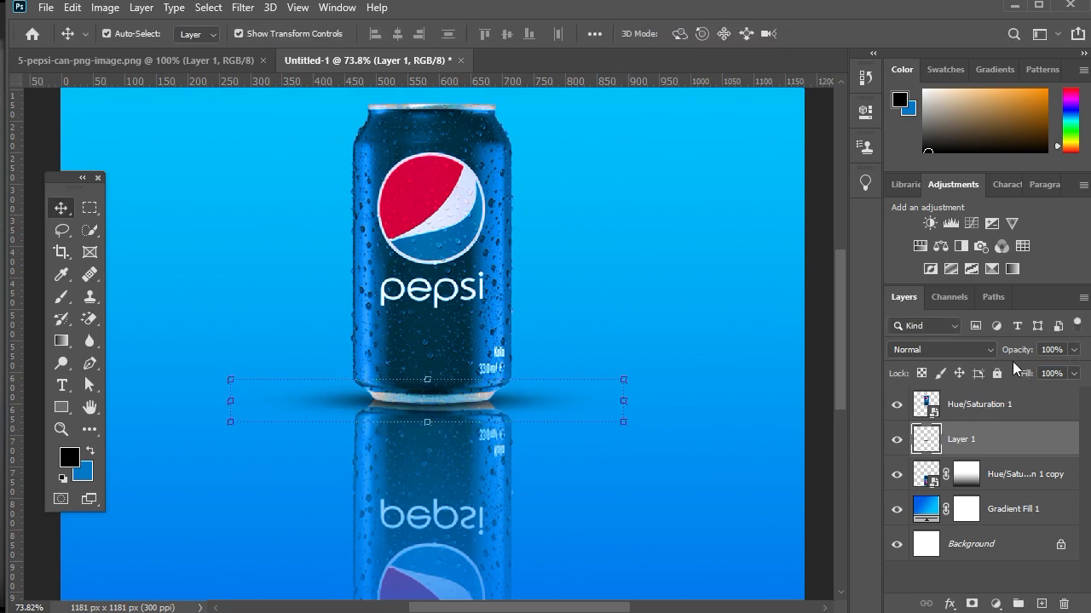
{"action": "left_click", "coordinate": [967, 349]}
{"action": "left_click", "coordinate": [956, 355]}
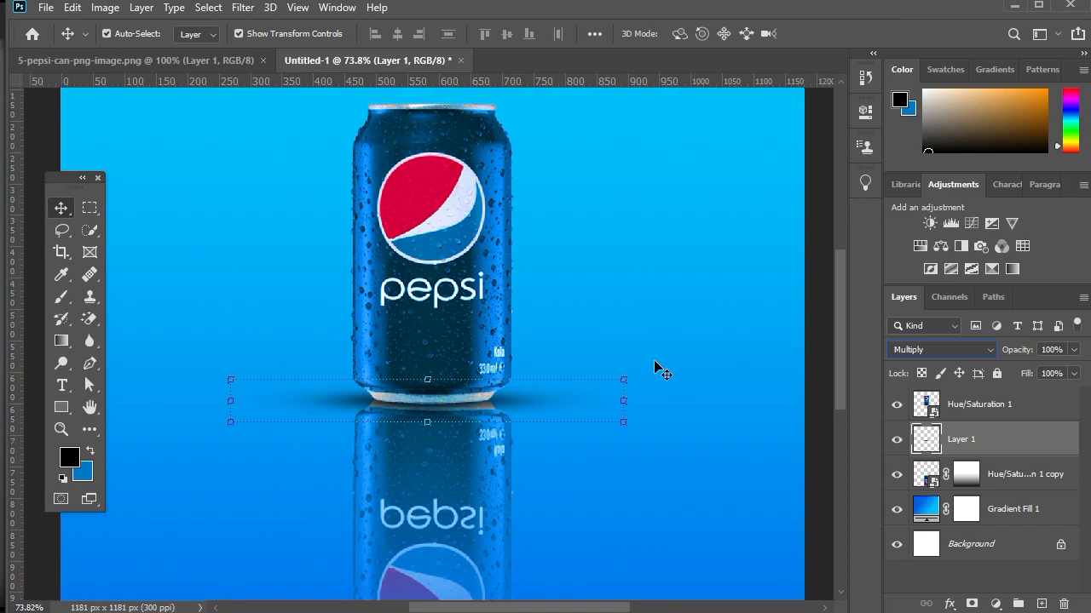
Open the background gradient fill's colours for editing and sample replacement blues from the can for both gradient stops.
{"action": "left_click", "coordinate": [593, 321]}
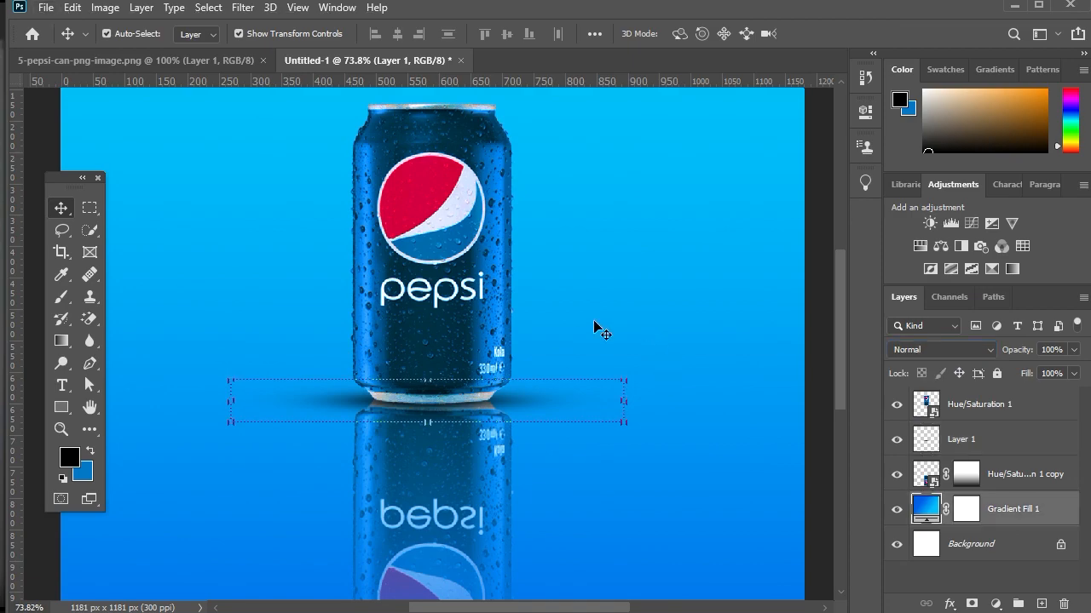
{"action": "scroll", "coordinate": [593, 322], "scroll_direction": "down", "scroll_amount": 3}
{"action": "left_click", "coordinate": [706, 487]}
{"action": "scroll", "coordinate": [381, 376], "scroll_direction": "up", "scroll_amount": 2}
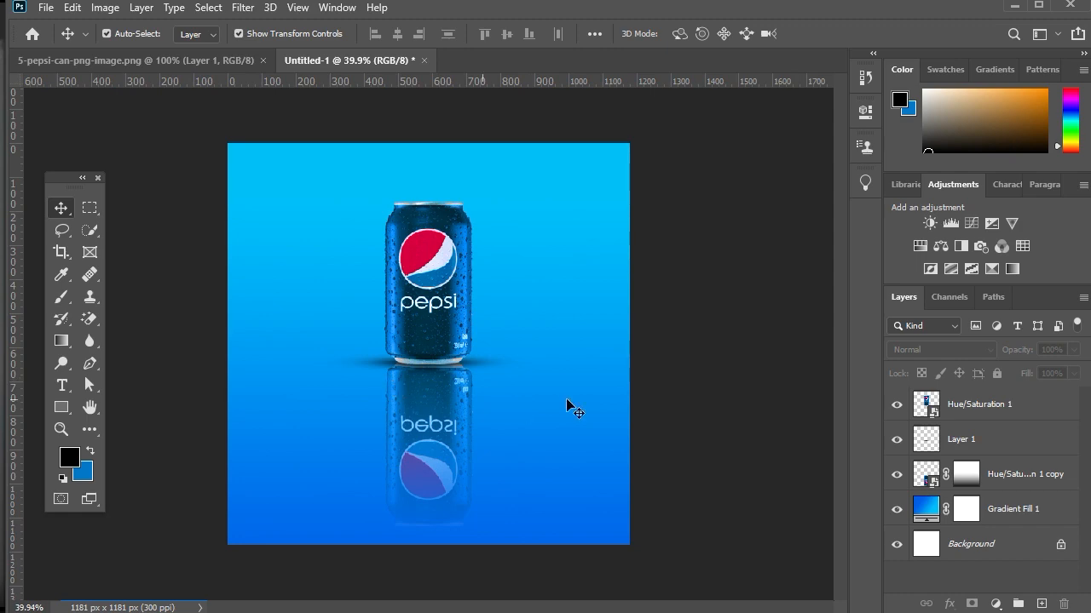
{"action": "left_click", "coordinate": [598, 355]}
{"action": "double_click", "coordinate": [925, 508]}
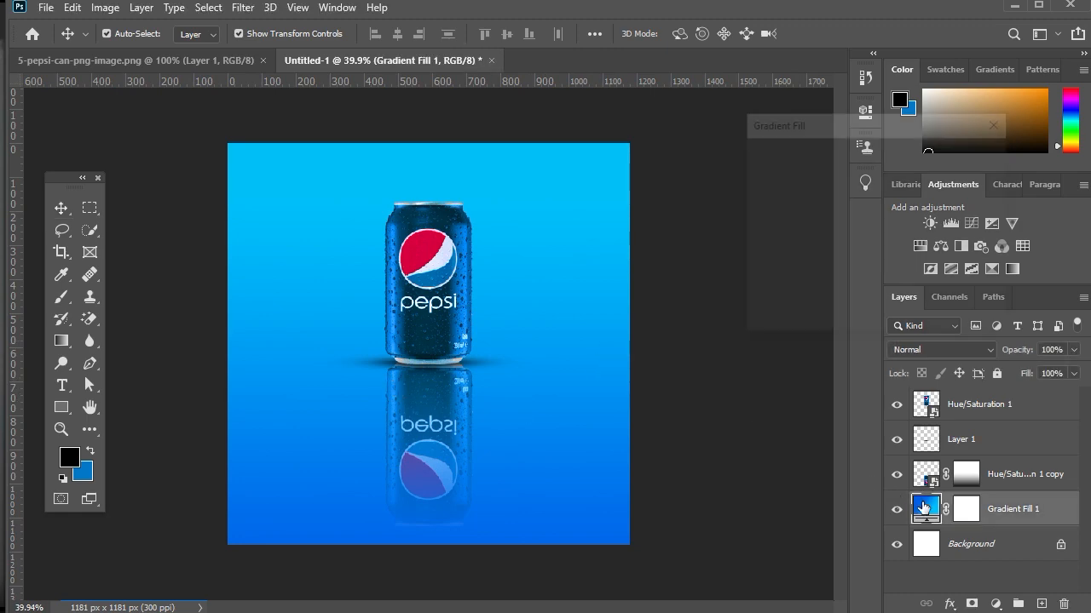
{"action": "left_click", "coordinate": [824, 157]}
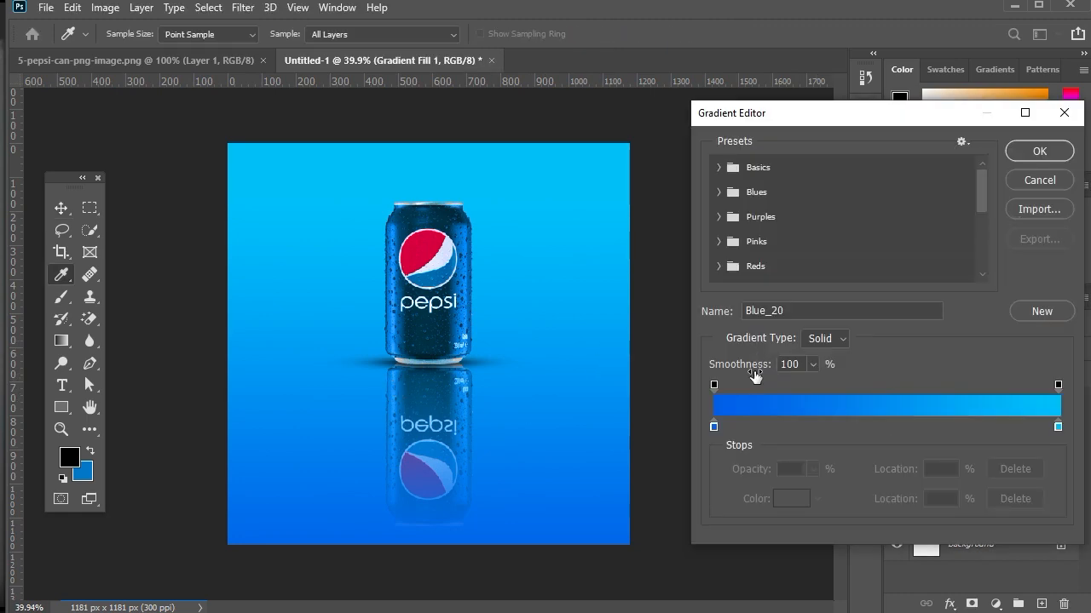
{"action": "left_click", "coordinate": [713, 426]}
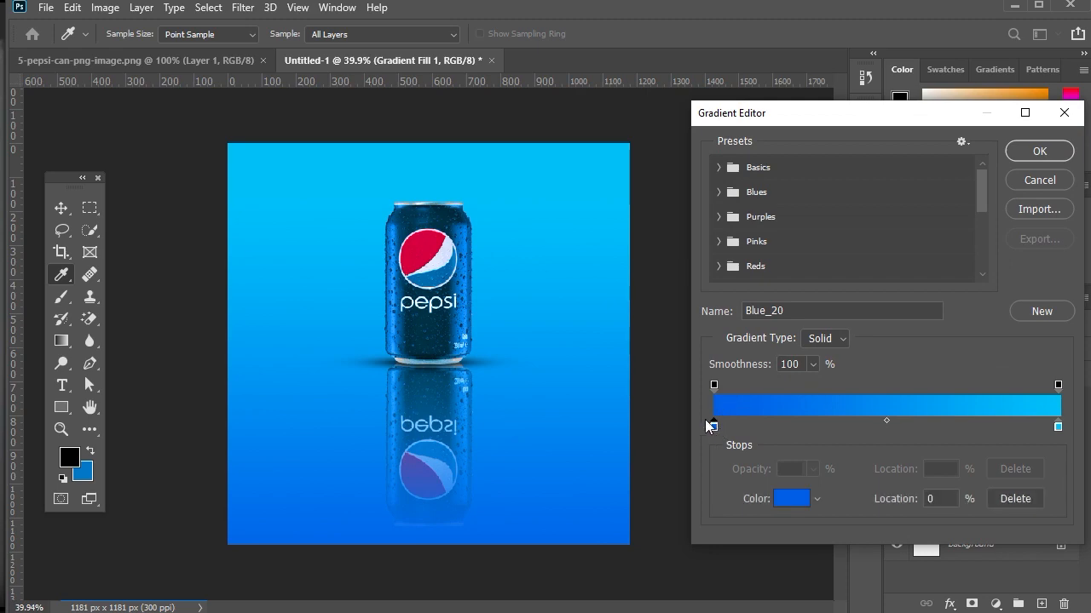
{"action": "left_click", "coordinate": [462, 248]}
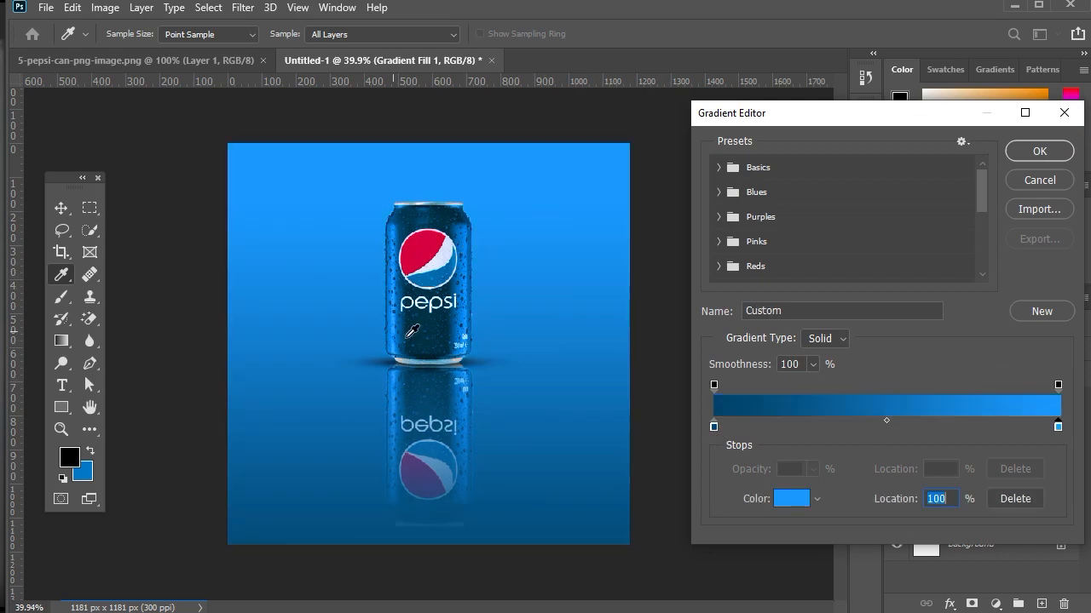
Try several blues sampled from different spots on the can for the gradient's dark stop.
{"action": "left_click", "coordinate": [713, 426]}
{"action": "left_click", "coordinate": [405, 341]}
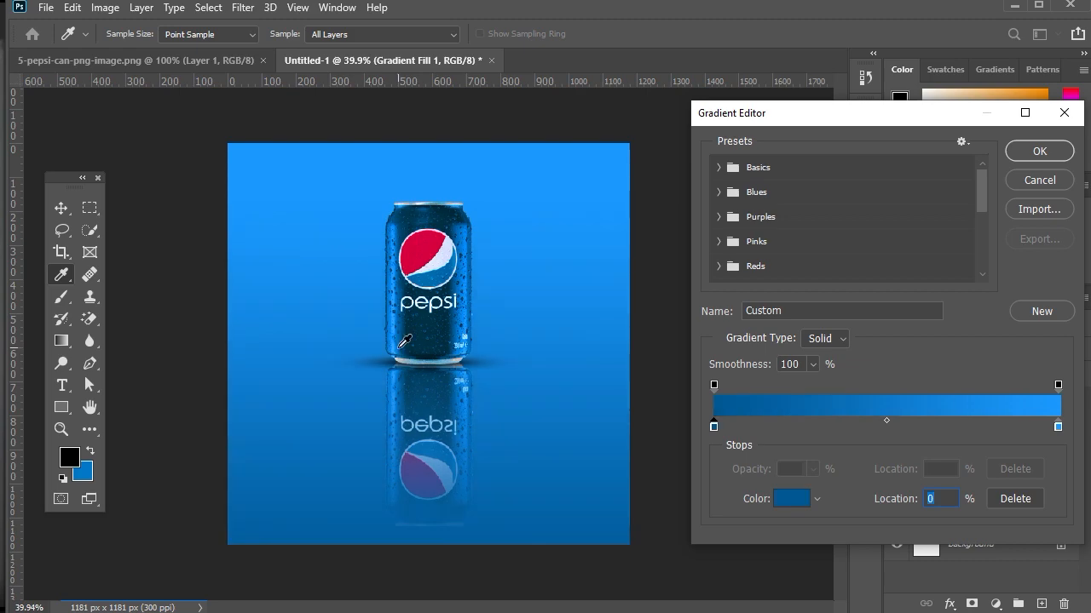
{"action": "left_click", "coordinate": [403, 344]}
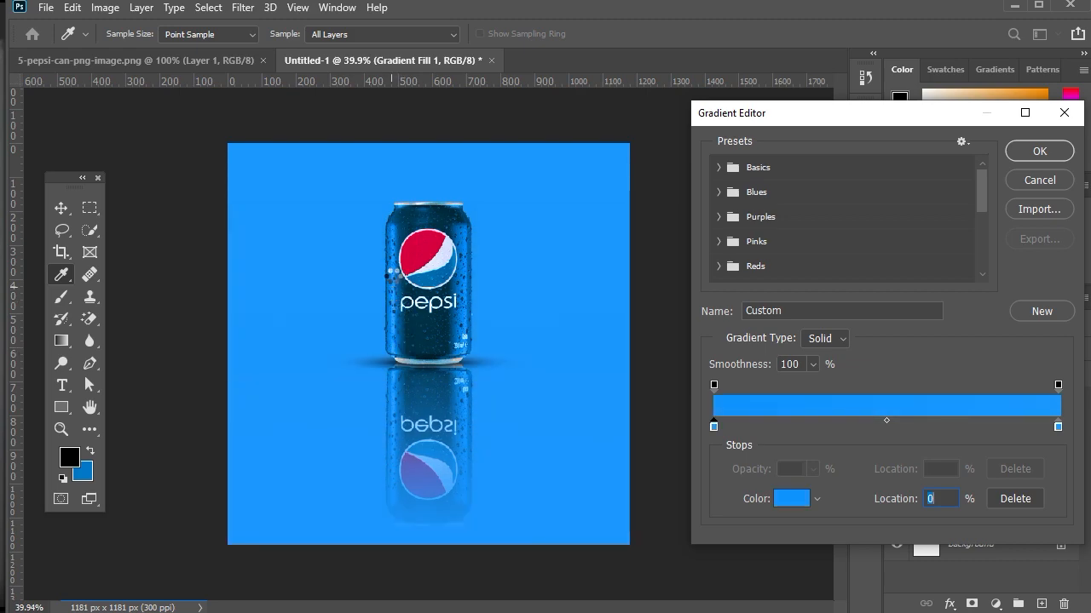
{"action": "left_click", "coordinate": [401, 271]}
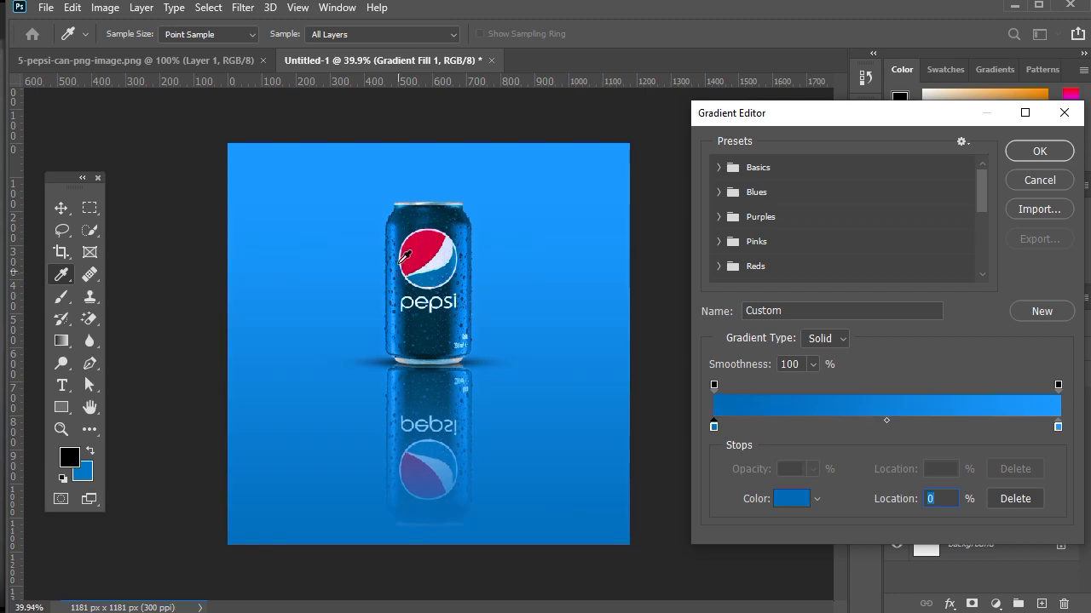
{"action": "left_click", "coordinate": [428, 217]}
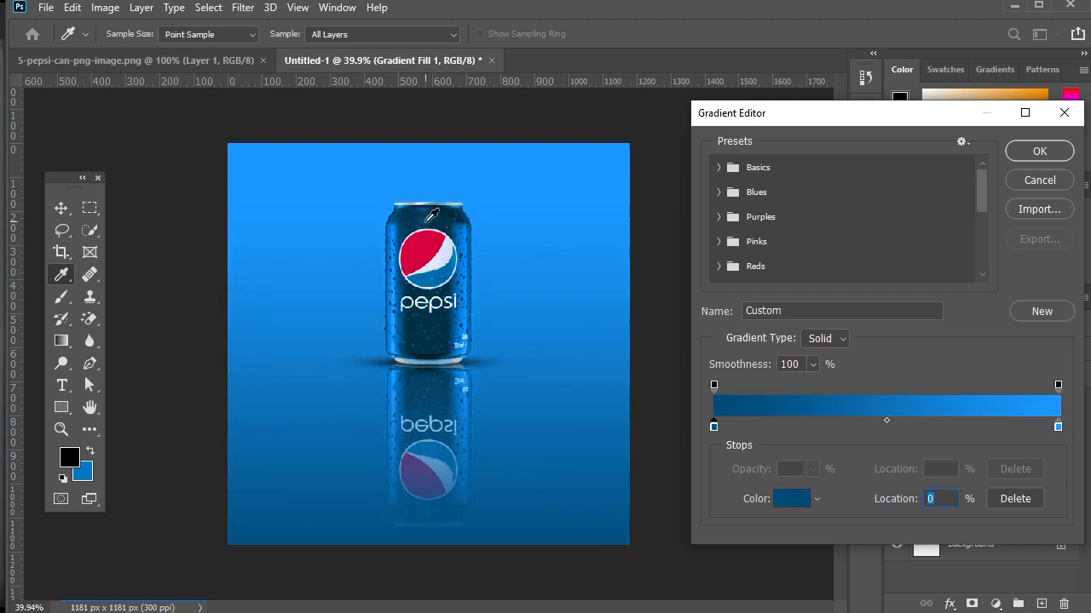
{"action": "left_click", "coordinate": [461, 324]}
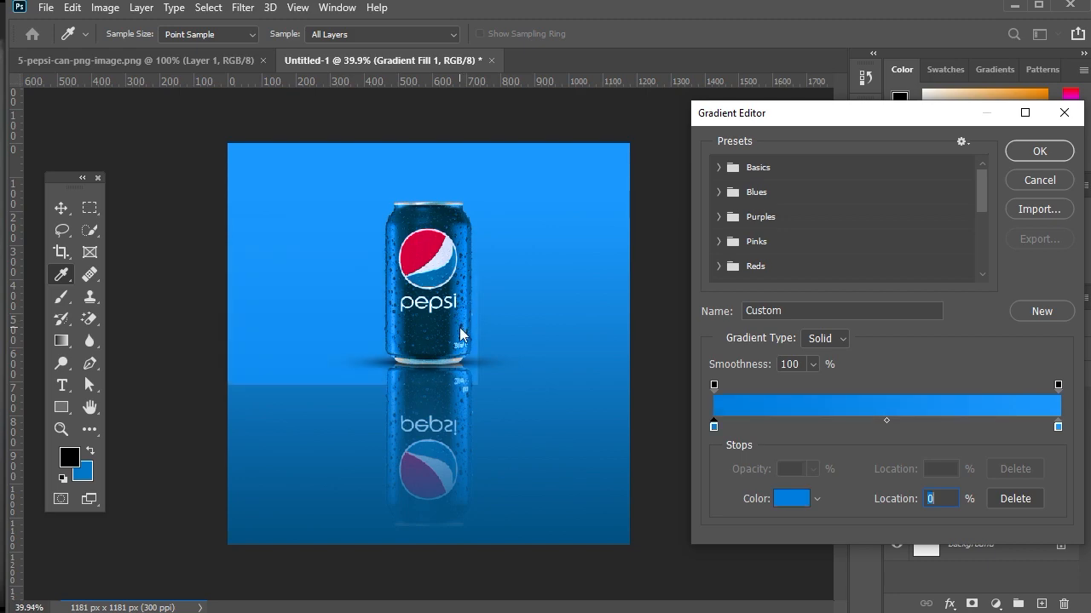
{"action": "left_click", "coordinate": [458, 330]}
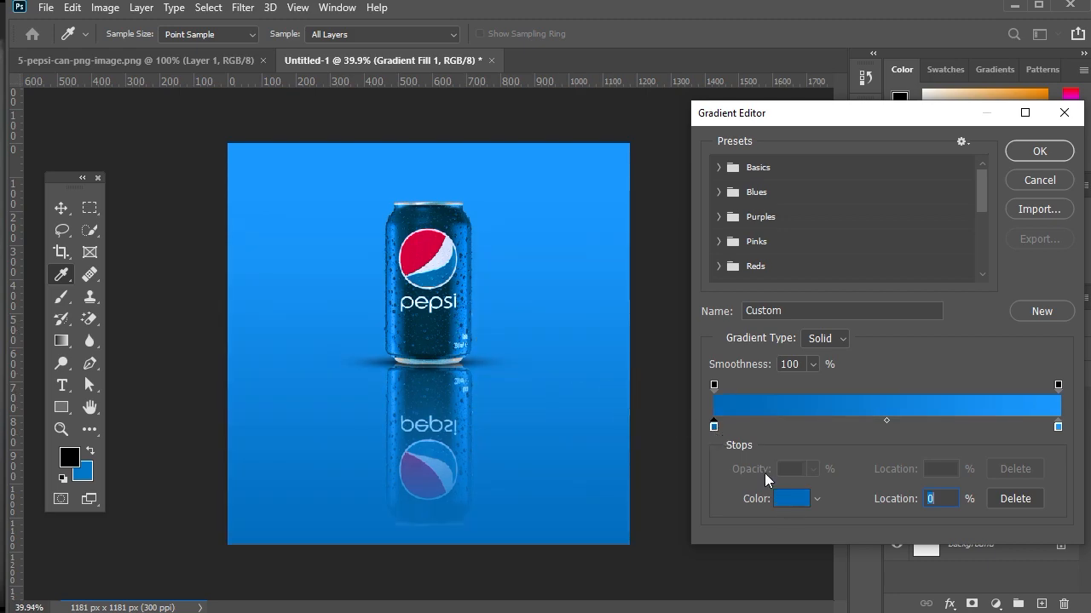
Set the gradient's dark stop colour to 035eac.
{"action": "left_click", "coordinate": [791, 498]}
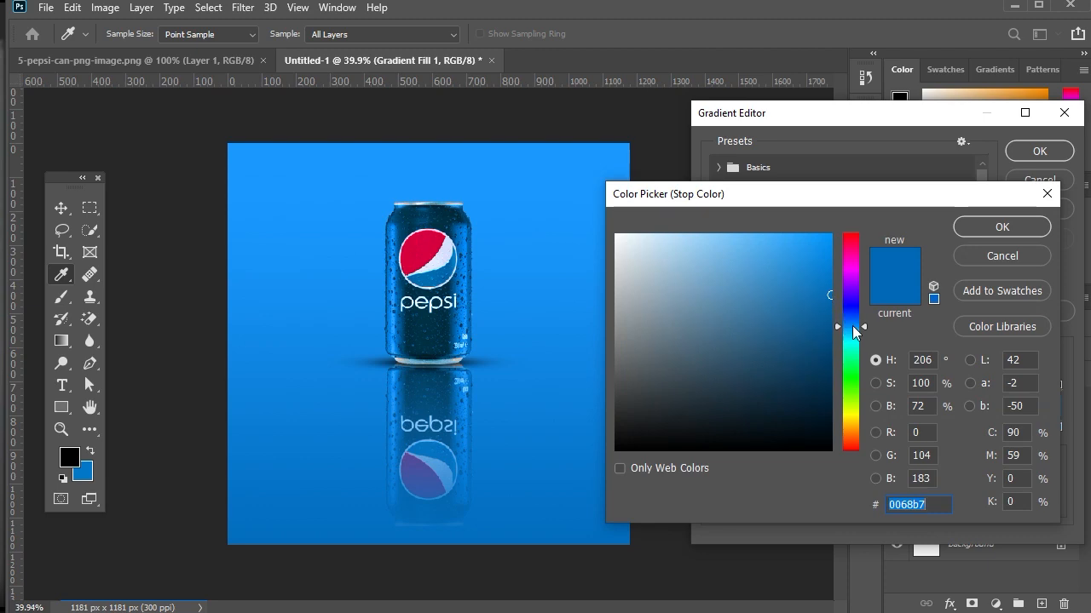
{"action": "left_click_drag", "start_coordinate": [852, 326], "coordinate": [855, 325]}
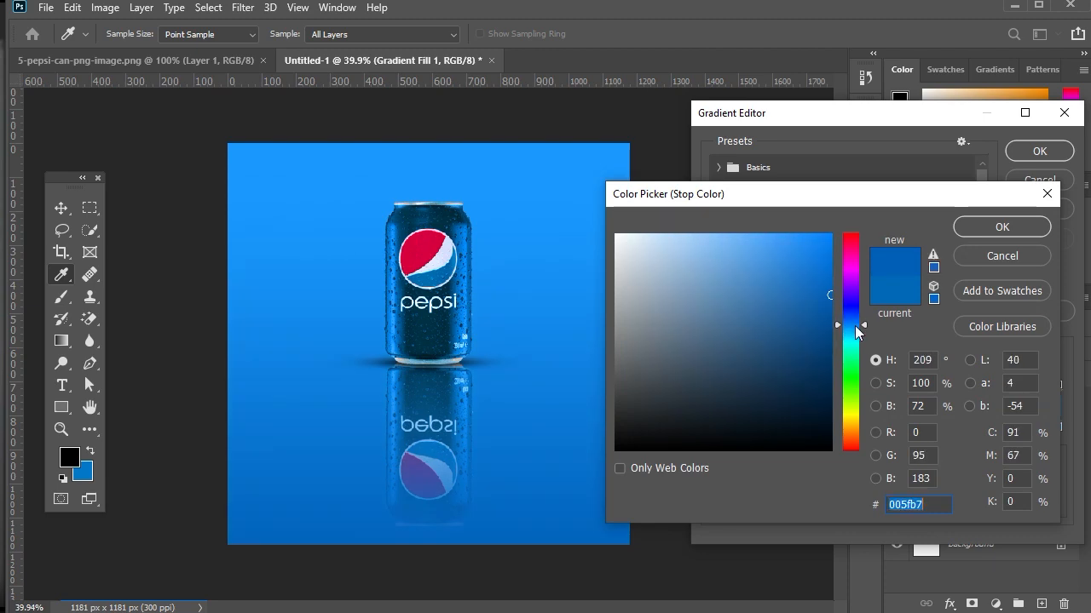
{"action": "left_click", "coordinate": [855, 325]}
{"action": "left_click", "coordinate": [829, 305]}
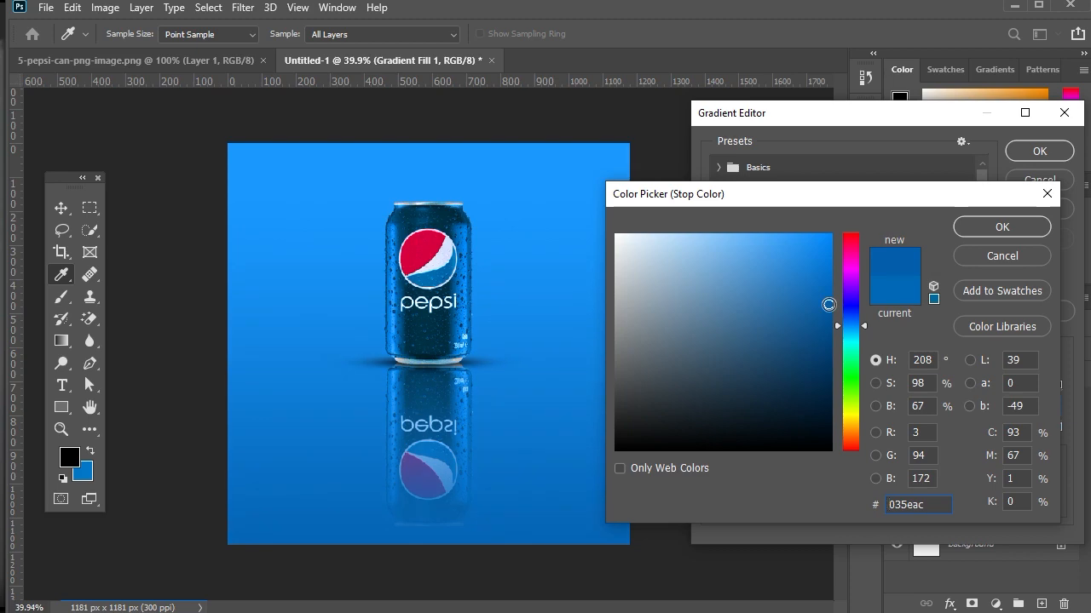
{"action": "left_click", "coordinate": [829, 305]}
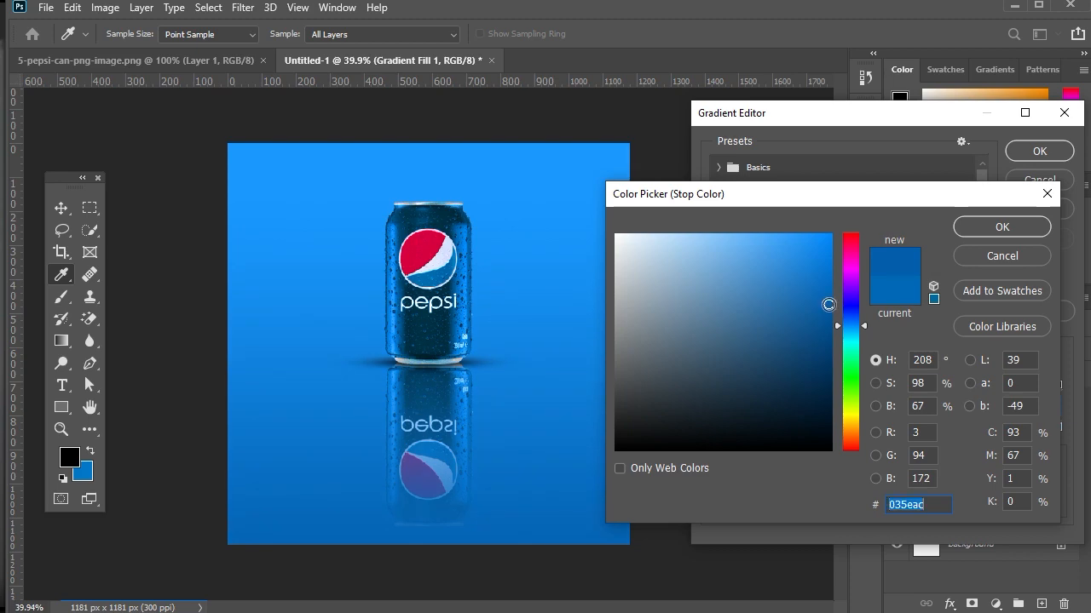
{"action": "left_click", "coordinate": [981, 231]}
Set the gradient's light stop colour to 01a8ff and apply the edited gradient fill to the background.
{"action": "left_click", "coordinate": [1058, 429]}
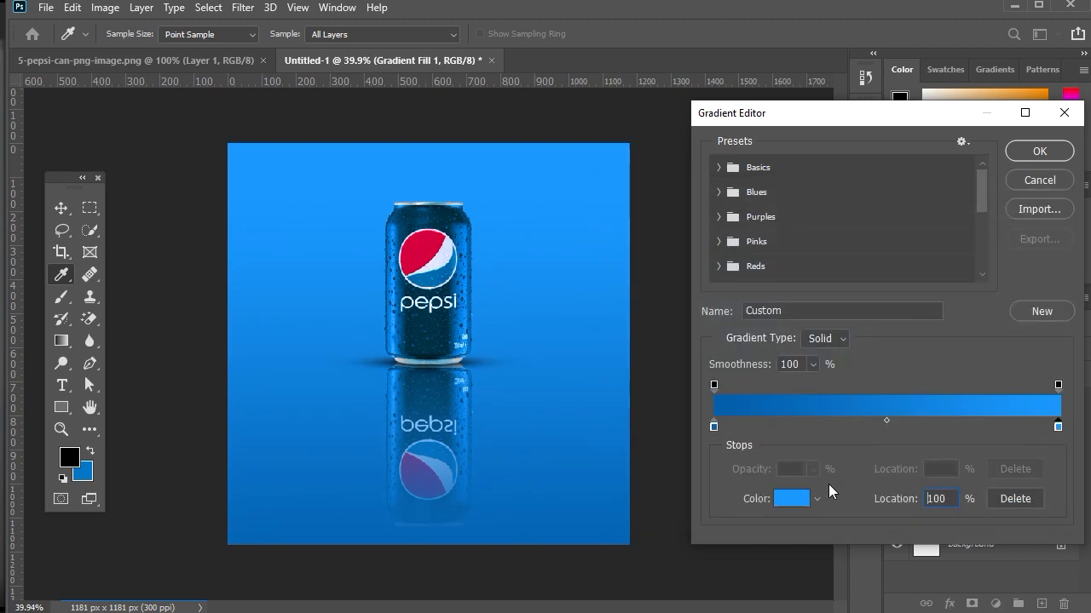
{"action": "left_click", "coordinate": [810, 498]}
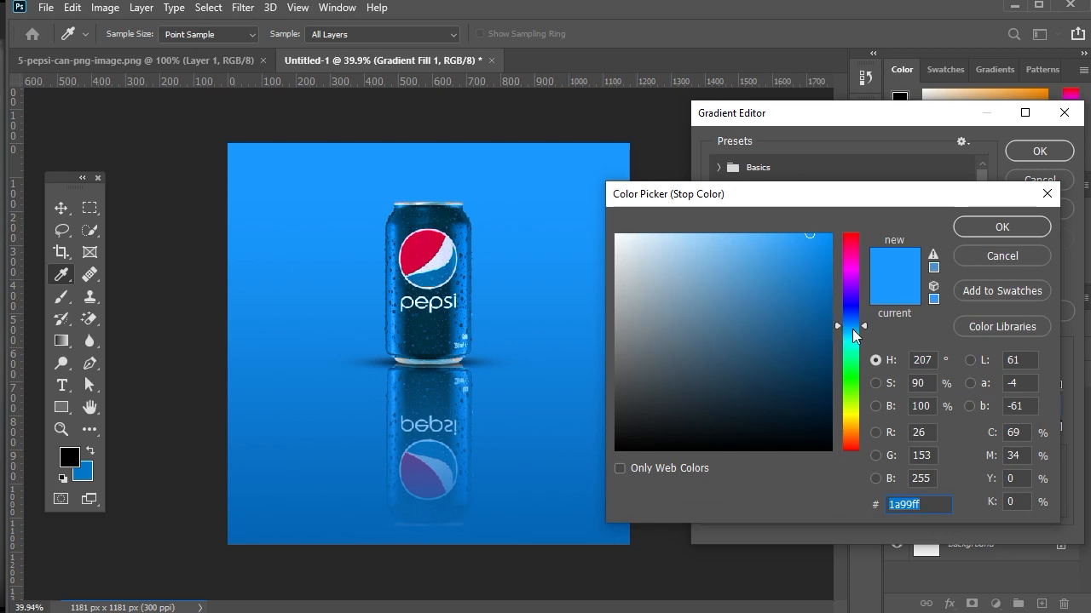
{"action": "left_click_drag", "start_coordinate": [852, 329], "coordinate": [852, 321]}
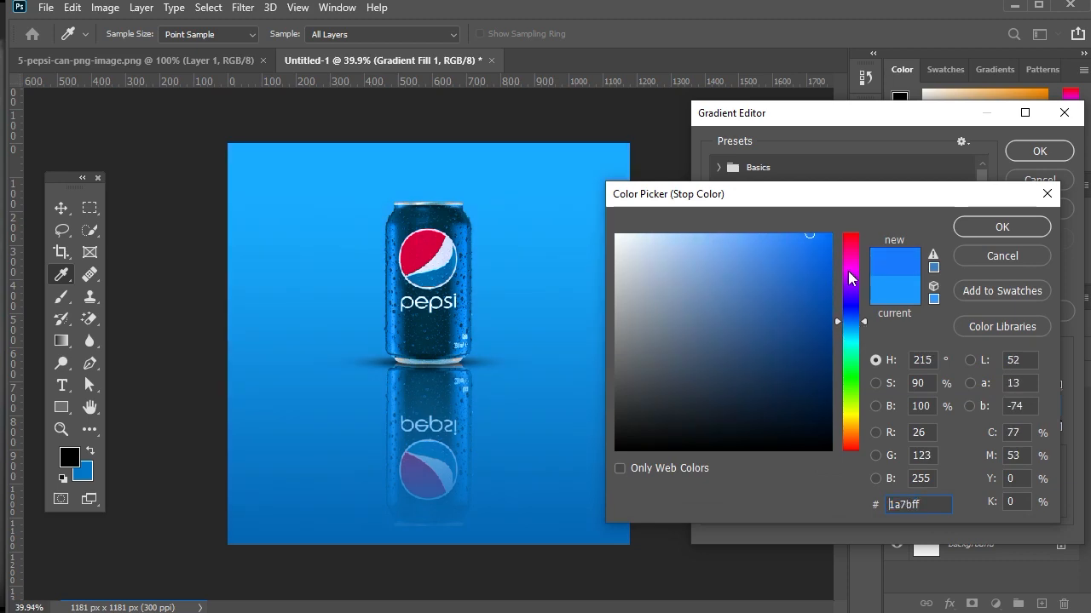
{"action": "left_click_drag", "start_coordinate": [813, 238], "coordinate": [831, 232]}
{"action": "left_click", "coordinate": [850, 324]}
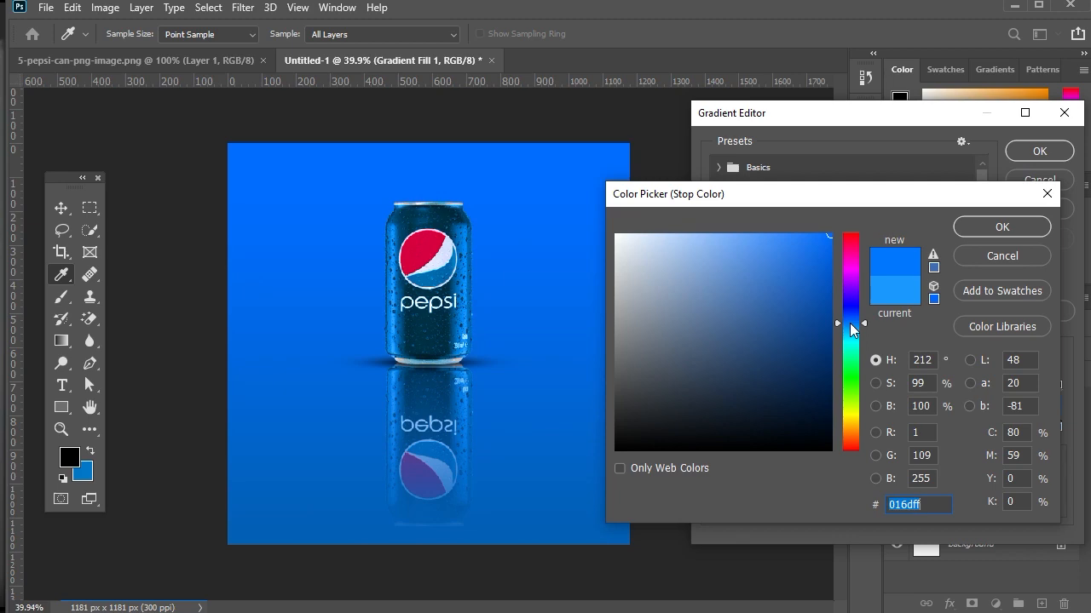
{"action": "left_click_drag", "start_coordinate": [850, 323], "coordinate": [853, 330]}
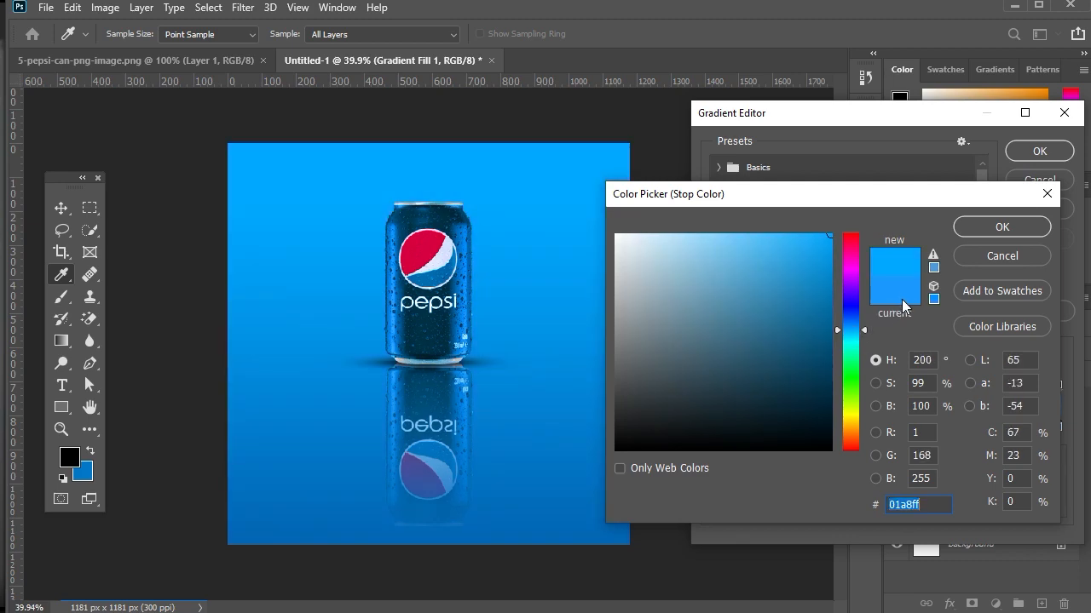
{"action": "left_click", "coordinate": [1019, 218]}
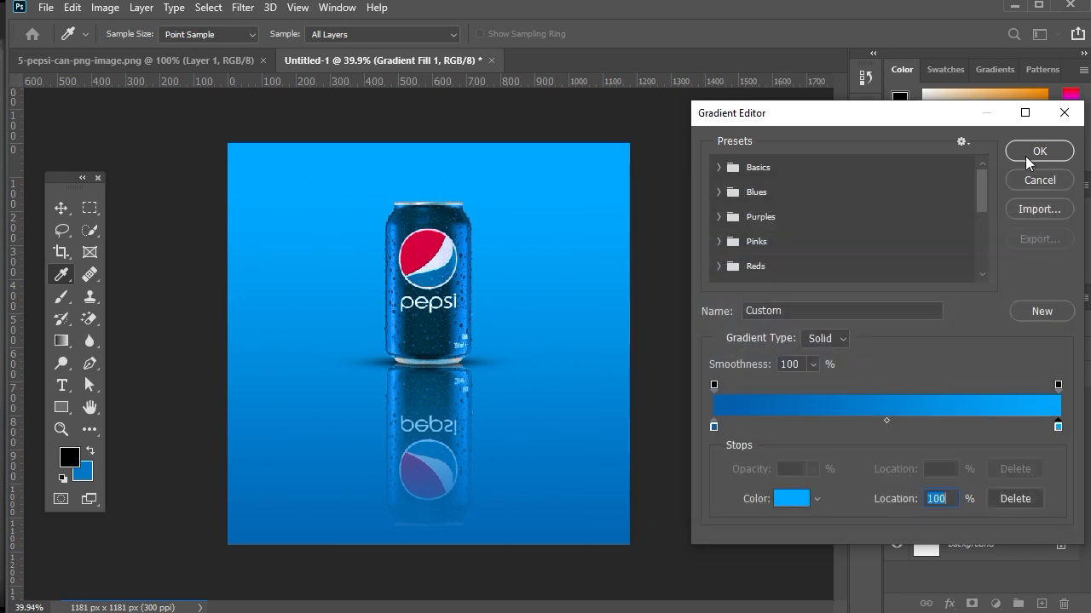
{"action": "left_click", "coordinate": [1025, 156]}
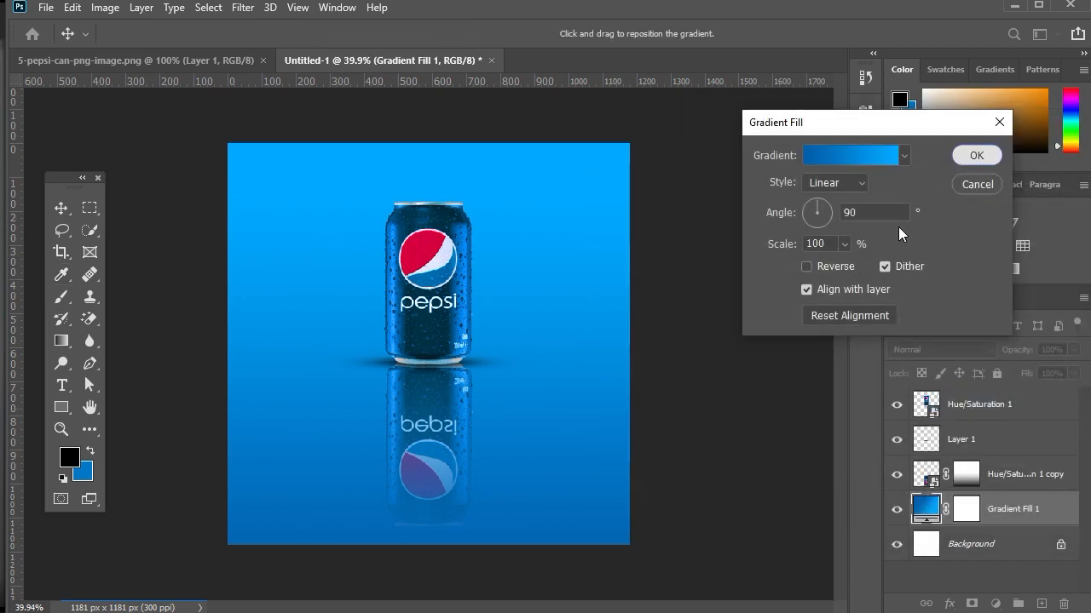
{"action": "left_click", "coordinate": [976, 155]}
Stamp all visible layers into a new top layer and convert it to a smart object.
{"action": "key", "text": "shift+ctrl+alt+e"}
{"action": "key", "text": "ctrl+0"}
{"action": "key", "text": "shift+ctrl+alt+e"}
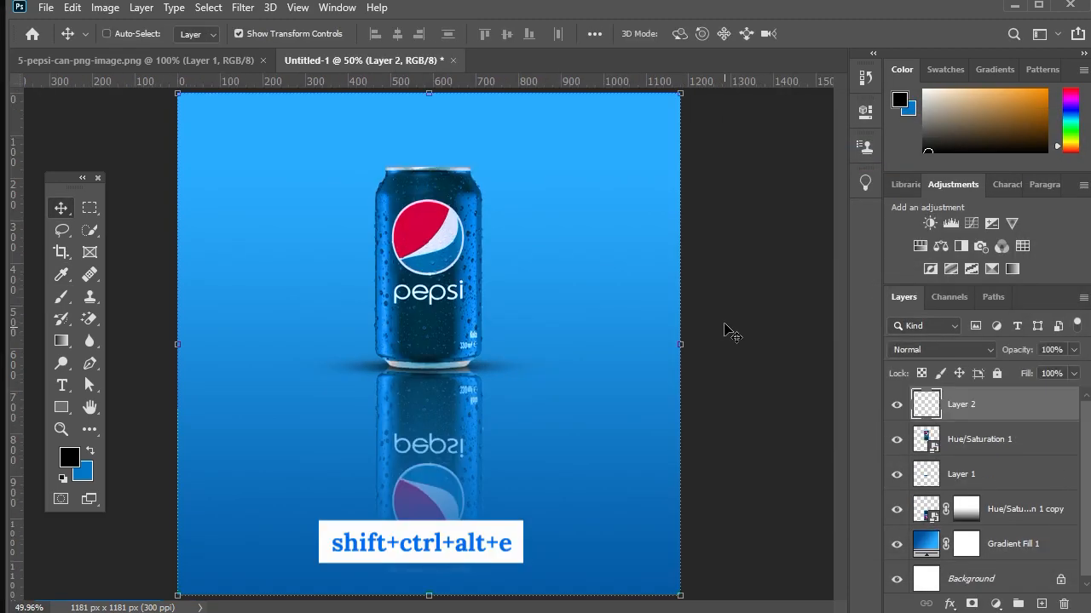
{"action": "right_click", "coordinate": [989, 403]}
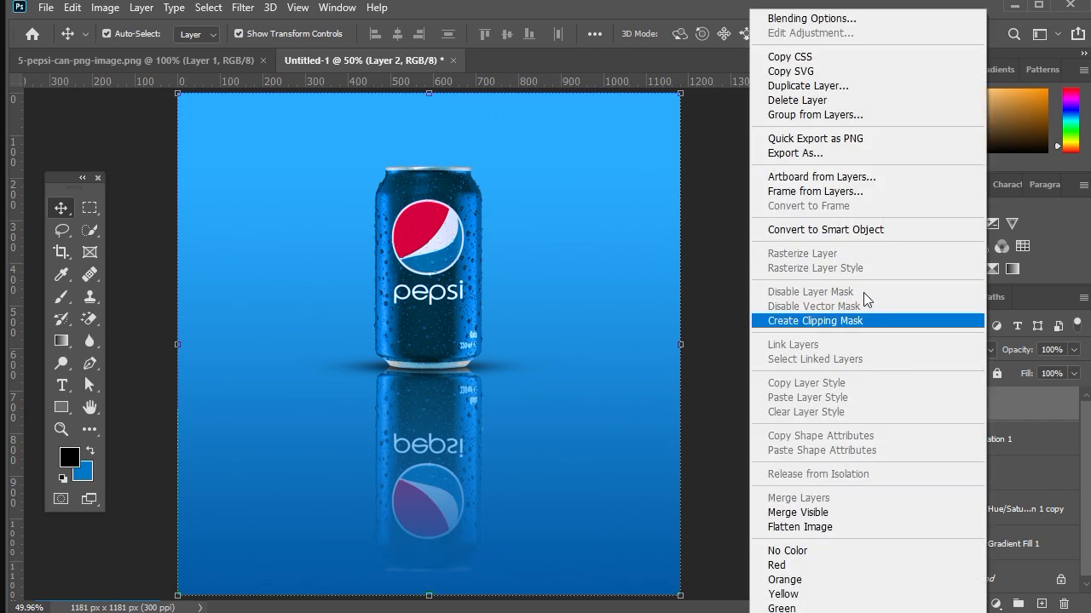
{"action": "left_click", "coordinate": [830, 161]}
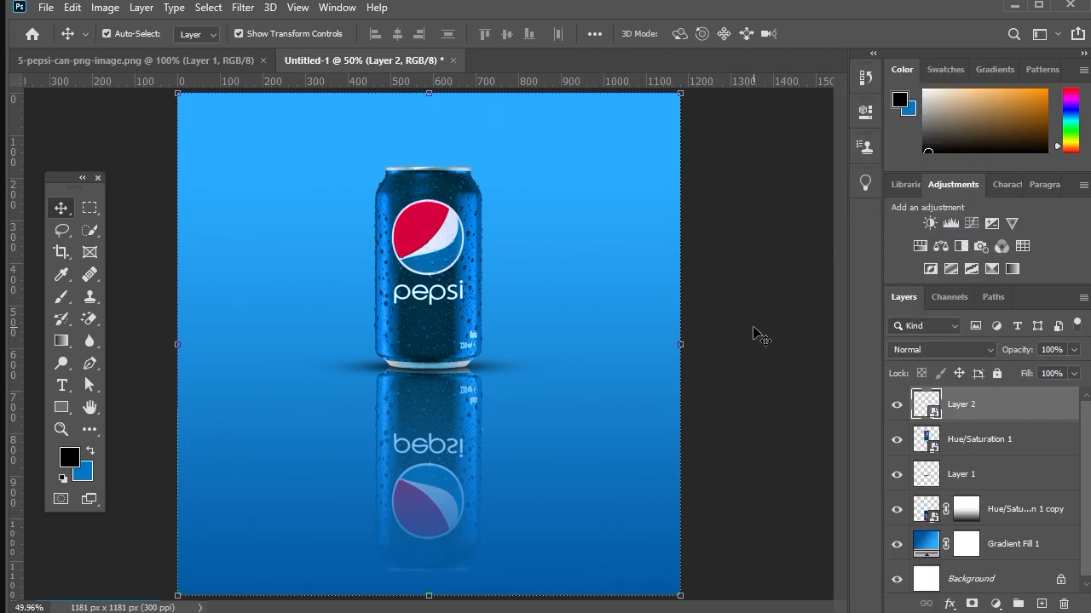
Apply the Camera Raw filter to the stamped layer, setting Temperature to +4 and Contrast to +8.
{"action": "left_click", "coordinate": [244, 8]}
{"action": "left_click", "coordinate": [323, 109]}
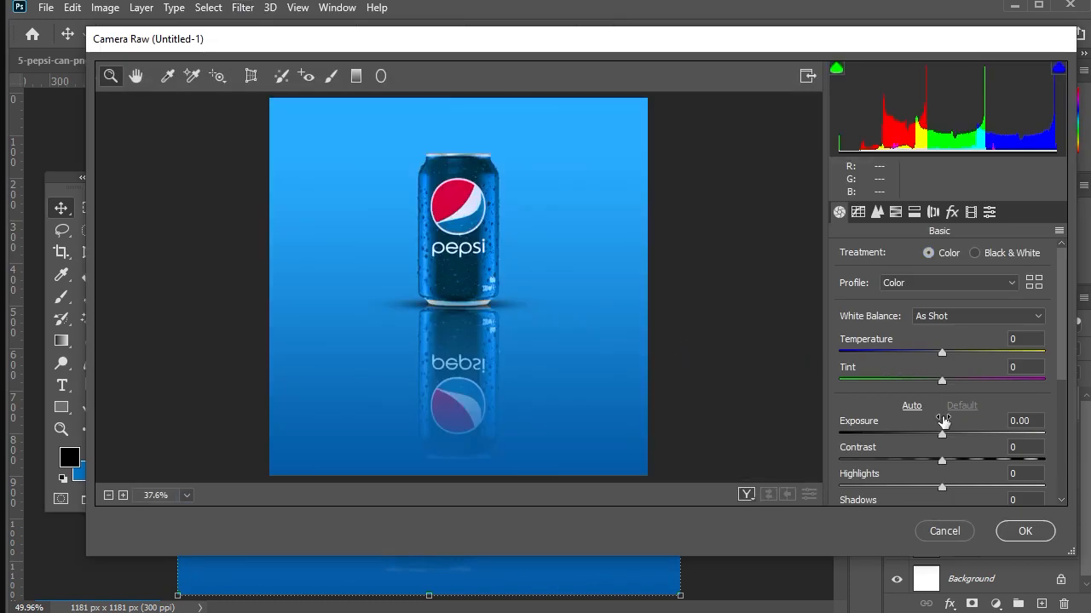
{"action": "left_click_drag", "start_coordinate": [942, 353], "coordinate": [945, 357]}
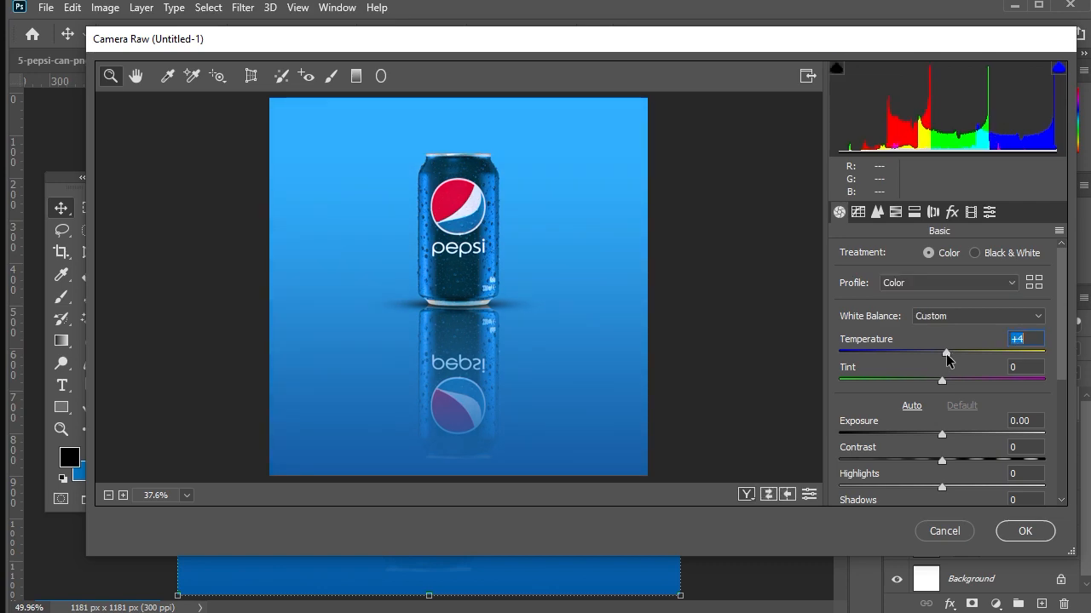
{"action": "left_click_drag", "start_coordinate": [961, 467], "coordinate": [922, 465]}
{"action": "left_click", "coordinate": [949, 466]}
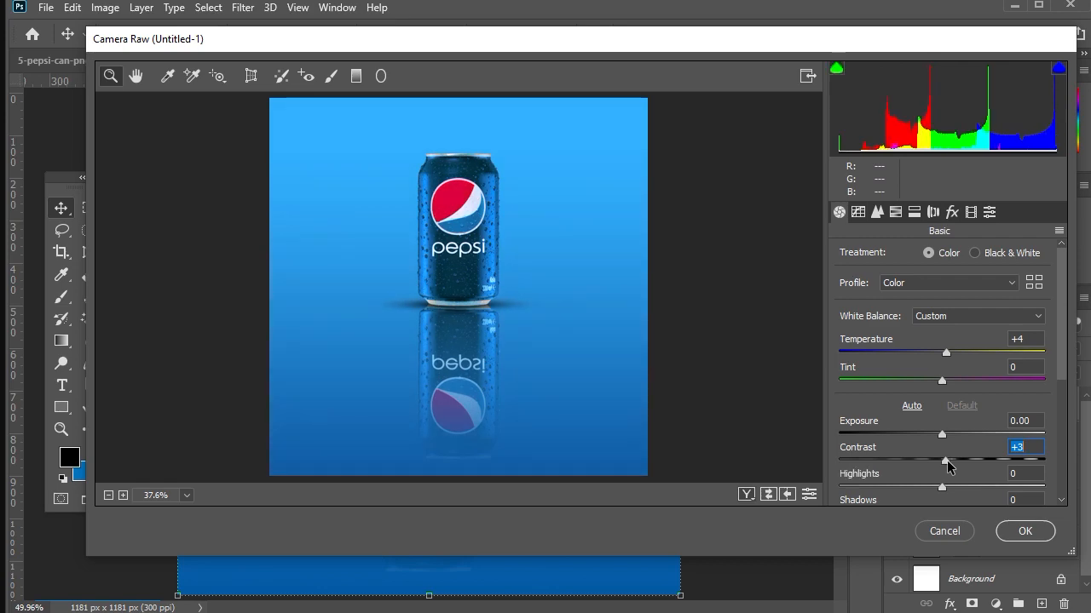
{"action": "scroll", "coordinate": [950, 451], "scroll_direction": "down", "scroll_amount": 2}
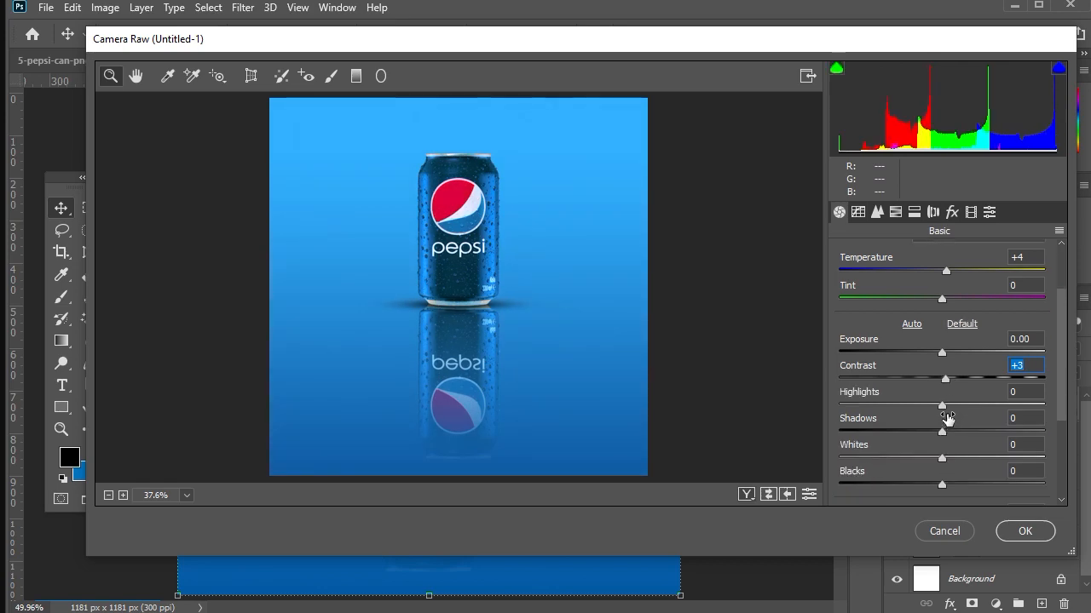
{"action": "left_click", "coordinate": [950, 378]}
Set Highlights to -100, Shadows to +20 and Whites to -10 in the Camera Raw adjustments.
{"action": "left_click_drag", "start_coordinate": [925, 405], "coordinate": [825, 414]}
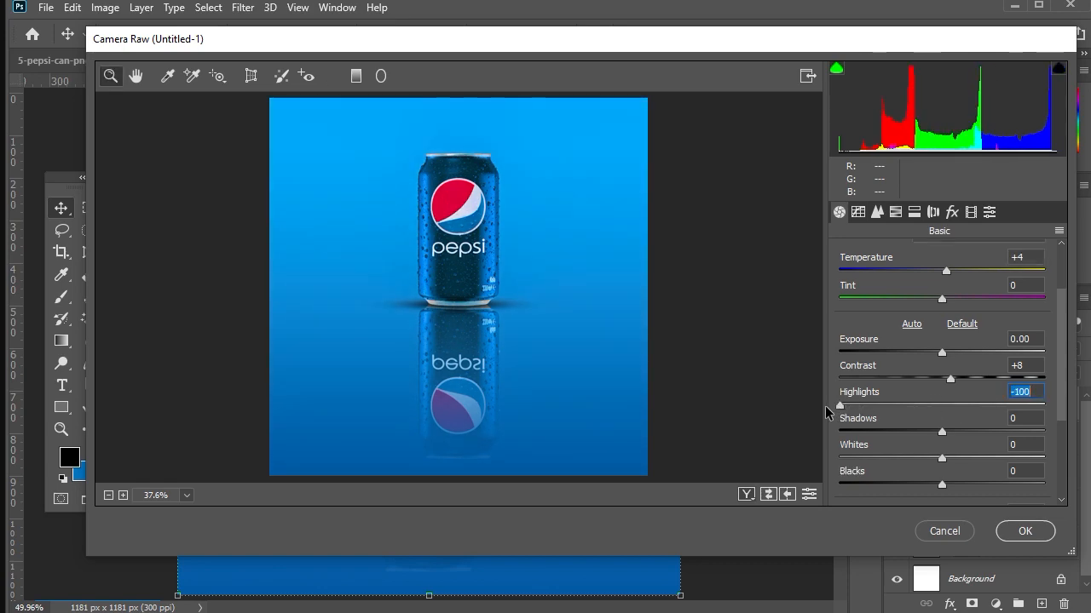
{"action": "left_click_drag", "start_coordinate": [937, 437], "coordinate": [962, 438]}
{"action": "left_click", "coordinate": [470, 228]}
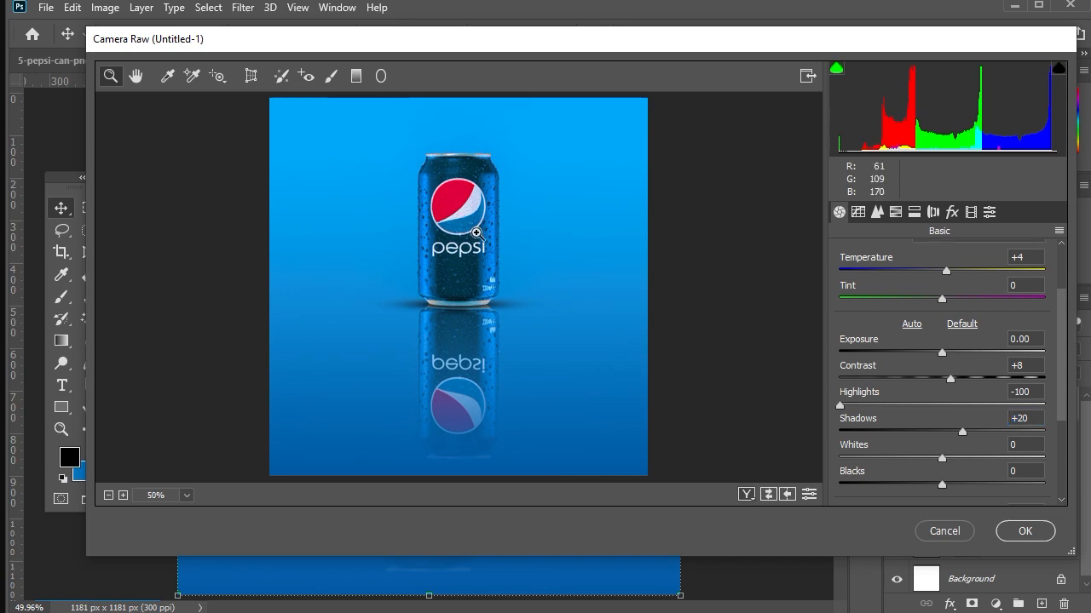
{"action": "left_click_drag", "start_coordinate": [951, 461], "coordinate": [901, 458]}
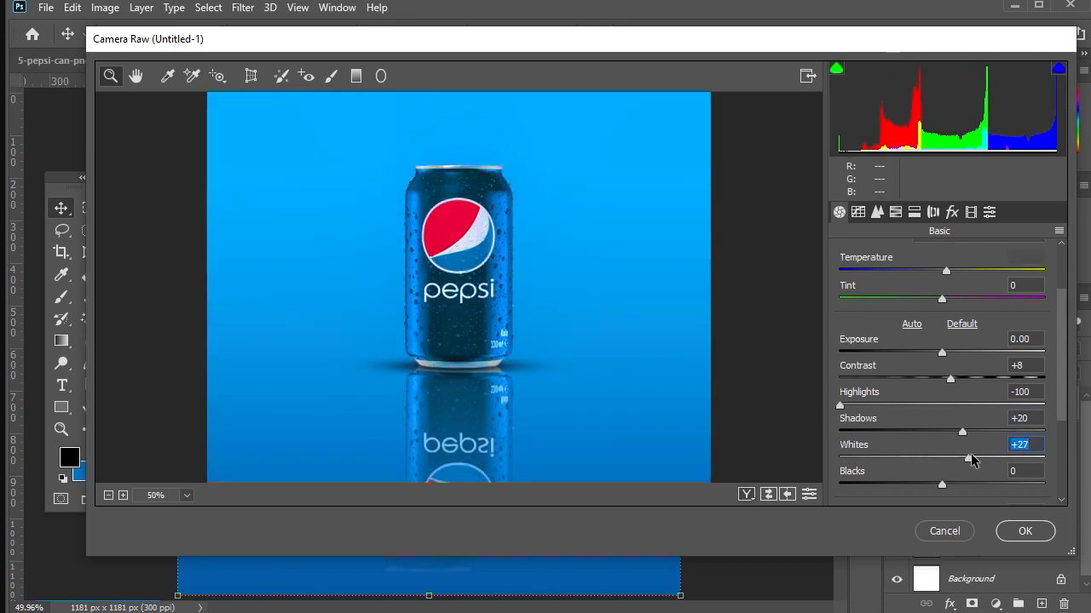
{"action": "left_click", "coordinate": [933, 458]}
{"action": "mouse_move", "coordinate": [934, 459]}
{"action": "left_mouse_down"}
{"action": "mouse_move", "coordinate": [969, 489]}
{"action": "mouse_move", "coordinate": [944, 469]}
{"action": "mouse_move", "coordinate": [979, 466]}
{"action": "mouse_move", "coordinate": [930, 443]}
{"action": "left_mouse_up"}
Set Blacks to +18, Texture to -10 and Clarity to +36 in the Camera Raw adjustments.
{"action": "scroll", "coordinate": [963, 482], "scroll_direction": "down", "scroll_amount": 2}
{"action": "scroll", "coordinate": [926, 423], "scroll_direction": "down", "scroll_amount": 1}
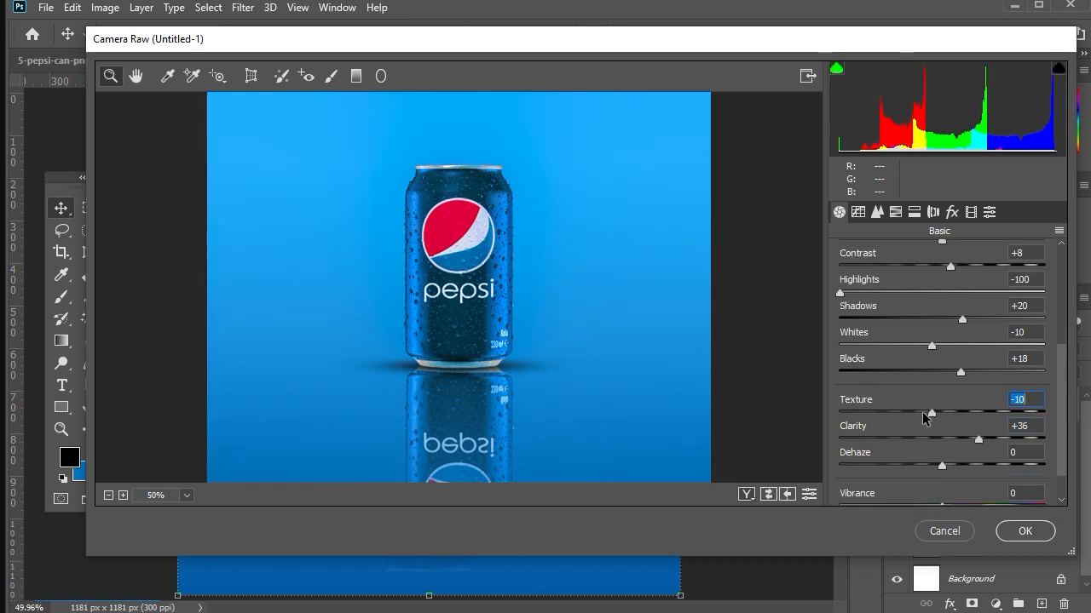
{"action": "scroll", "coordinate": [942, 464], "scroll_direction": "down", "scroll_amount": 1}
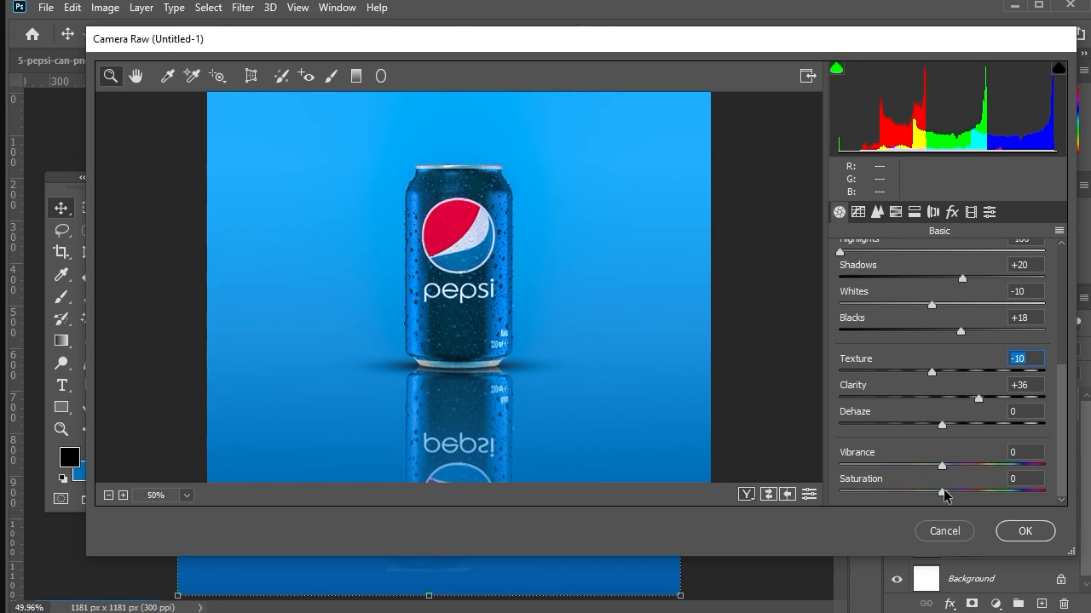
Set Vibrance to +18 and Saturation to +17, and shift the HSL hue of Aquas to +16 and Blues to -1.
{"action": "left_click_drag", "start_coordinate": [943, 495], "coordinate": [962, 472]}
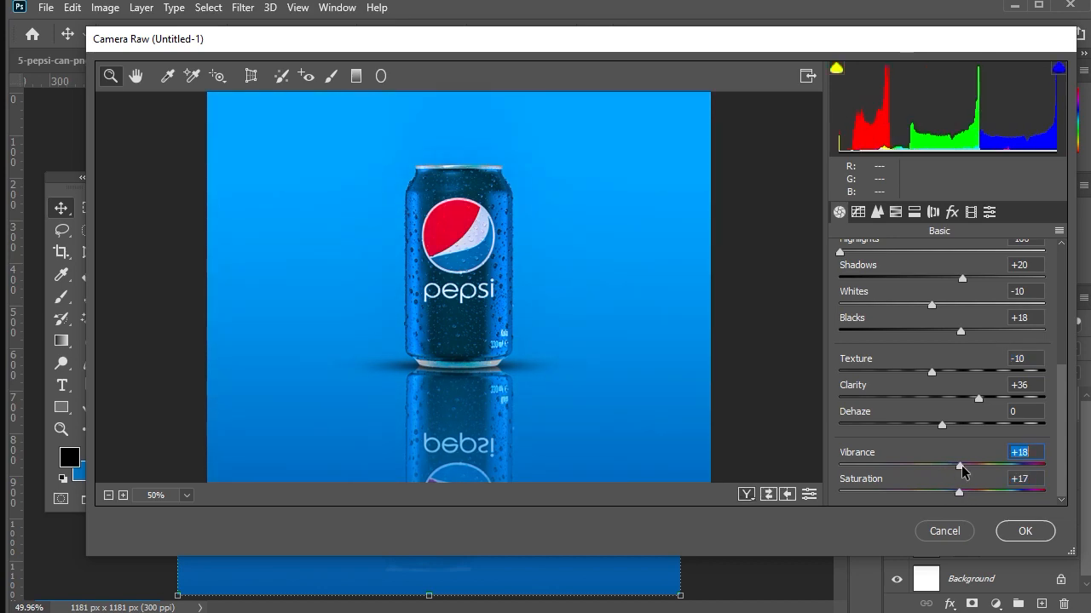
{"action": "left_click", "coordinate": [896, 215]}
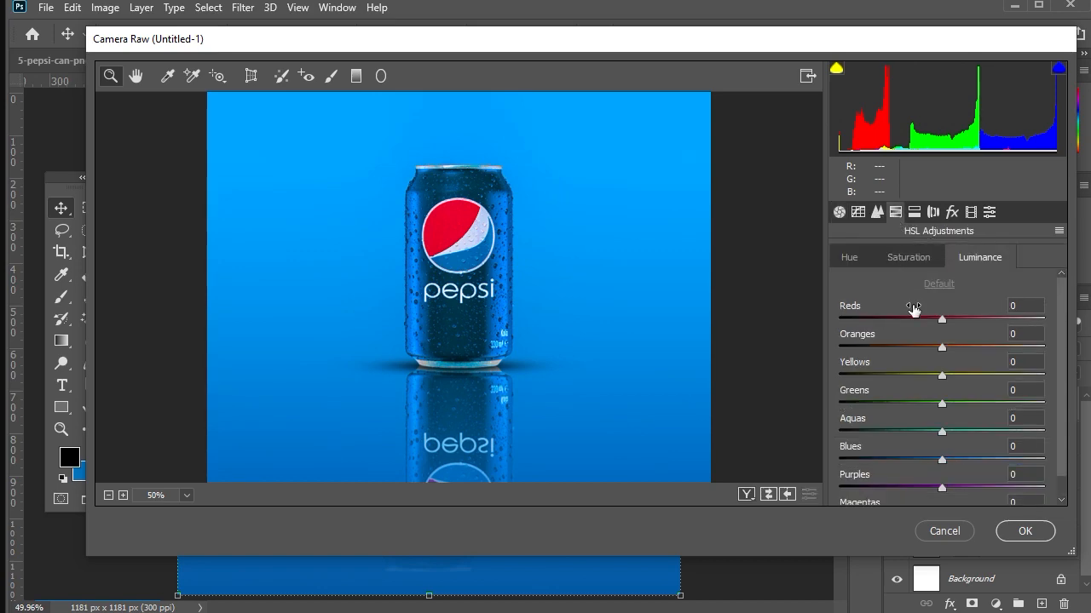
{"action": "left_click", "coordinate": [859, 259]}
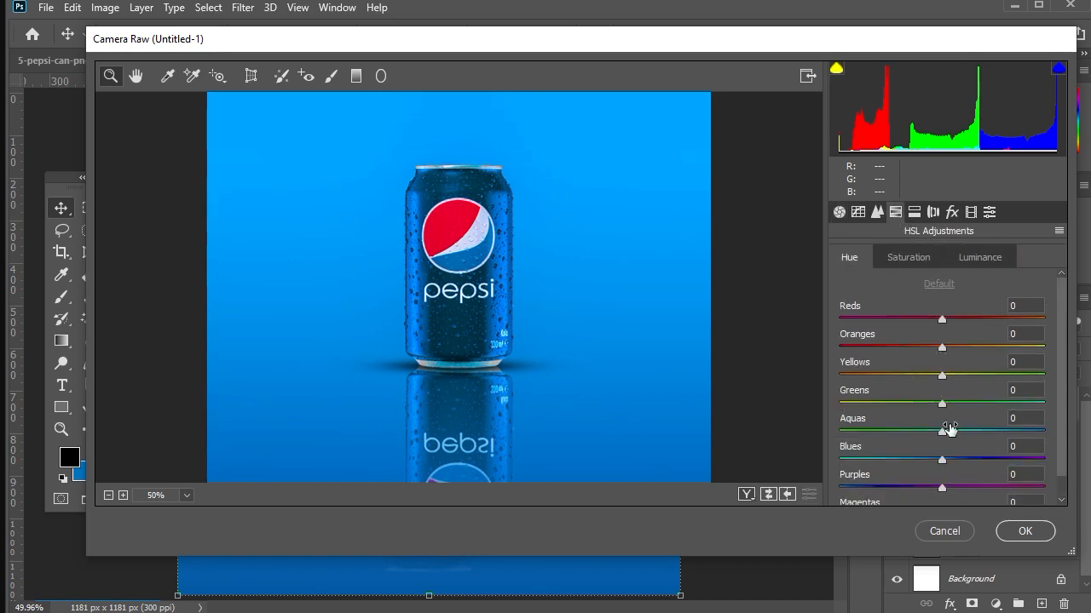
{"action": "type", "text": "13"}
{"action": "key", "text": "Return"}
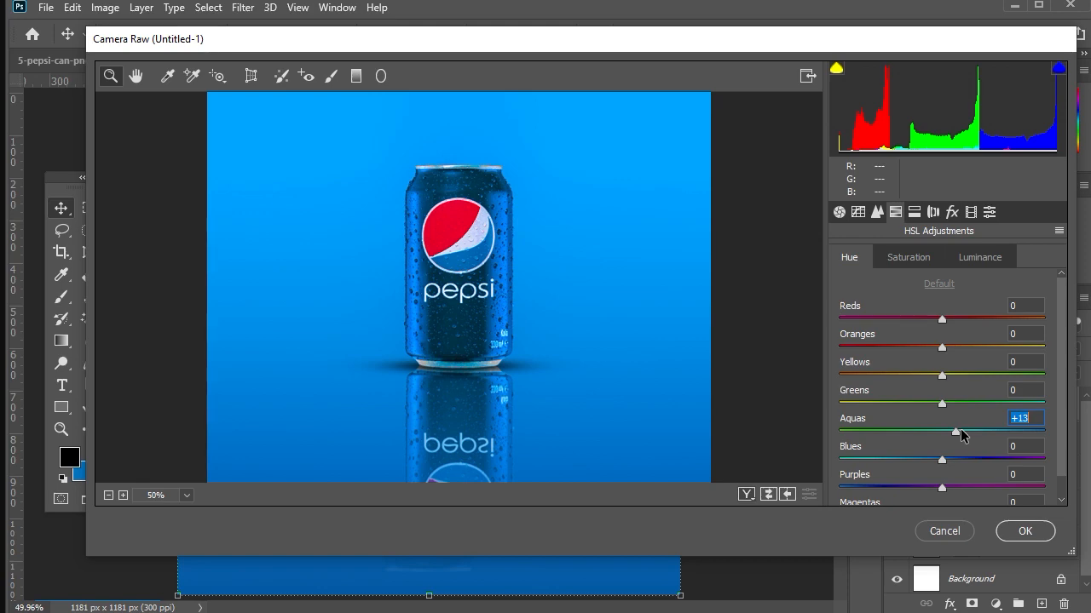
{"action": "left_click_drag", "start_coordinate": [961, 429], "coordinate": [934, 460]}
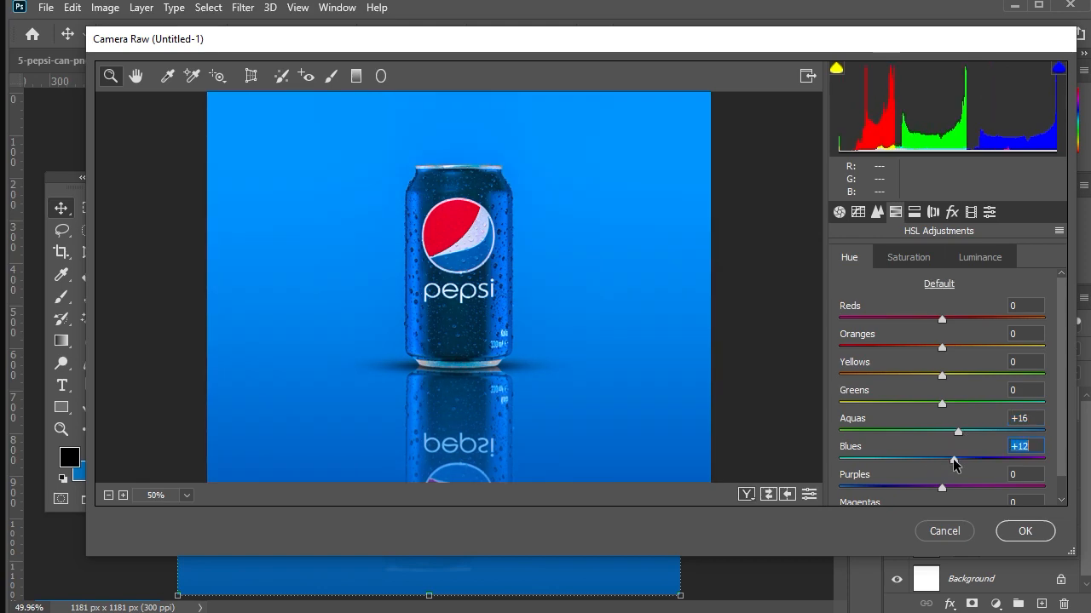
{"action": "left_click_drag", "start_coordinate": [949, 464], "coordinate": [942, 463]}
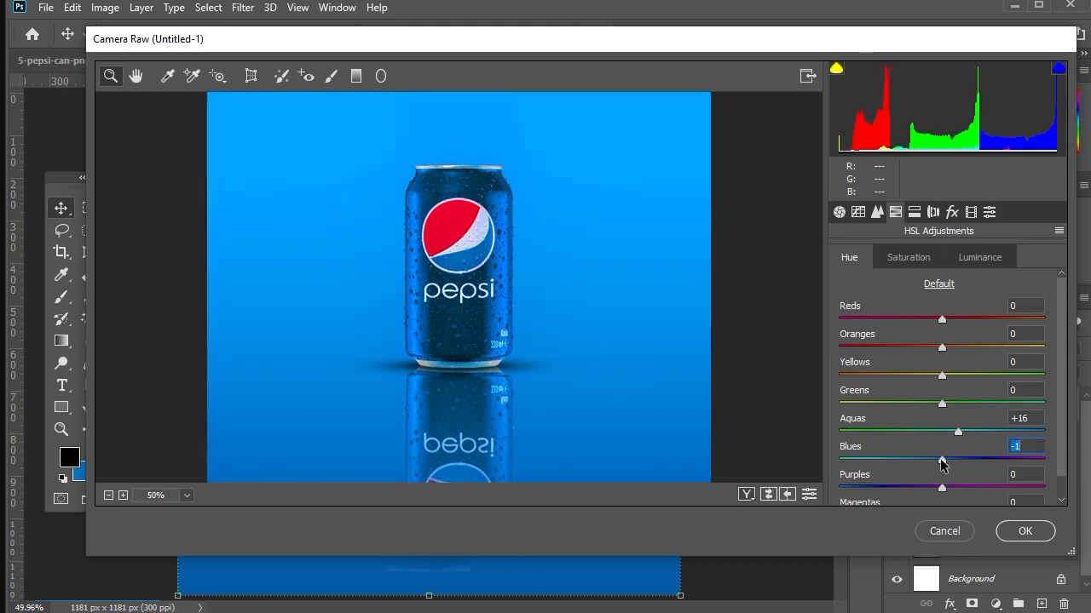
Set the HSL saturation of Blues to +9 and the luminance of Aquas to +6 and Blues to +9.
{"action": "left_click", "coordinate": [934, 264]}
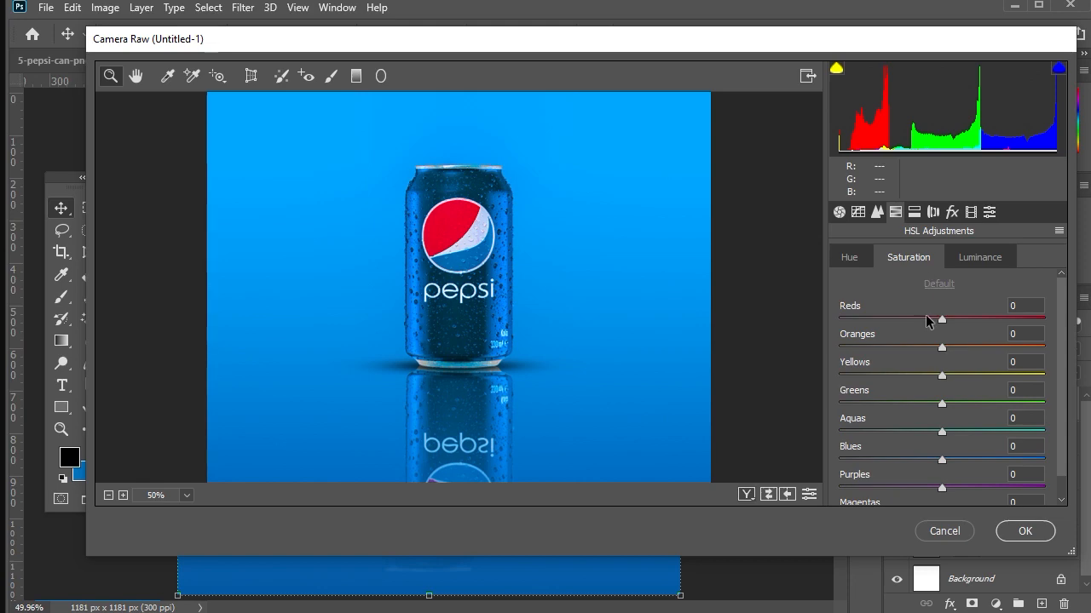
{"action": "left_click", "coordinate": [952, 460]}
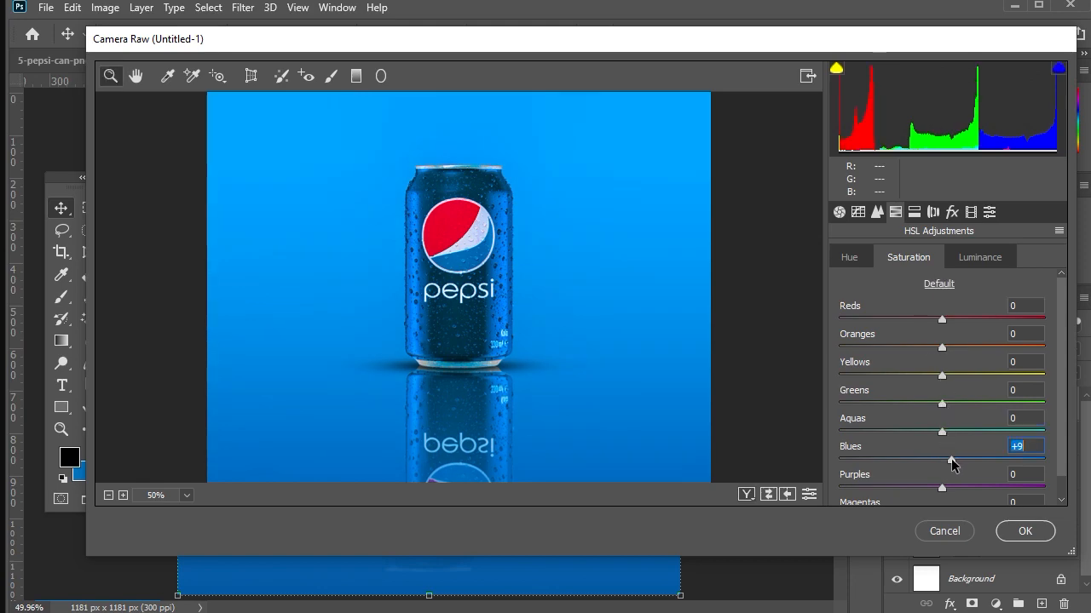
{"action": "left_click", "coordinate": [977, 259]}
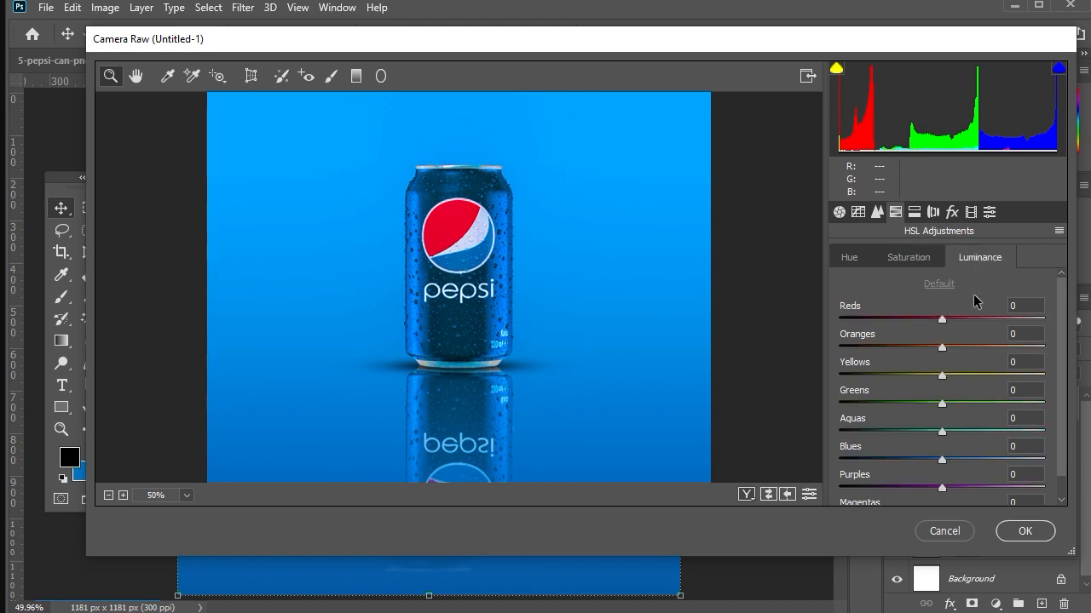
{"action": "left_click", "coordinate": [951, 430]}
{"action": "left_click", "coordinate": [950, 460]}
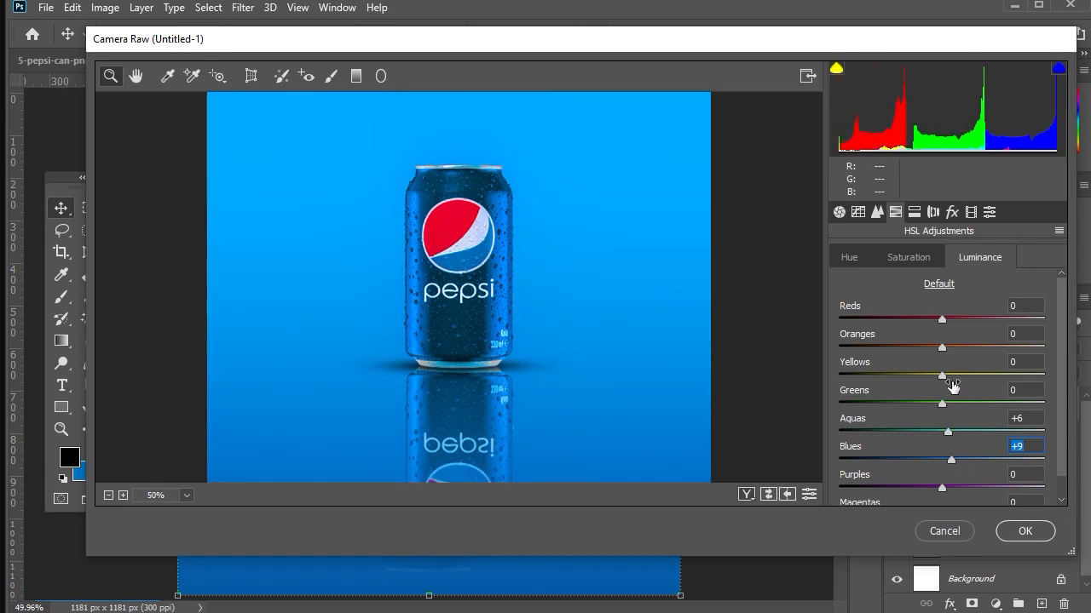
Split-tone the highlights with Hue 213 and Saturation 6, and apply the Camera Raw filter to the layer.
{"action": "left_click", "coordinate": [912, 213]}
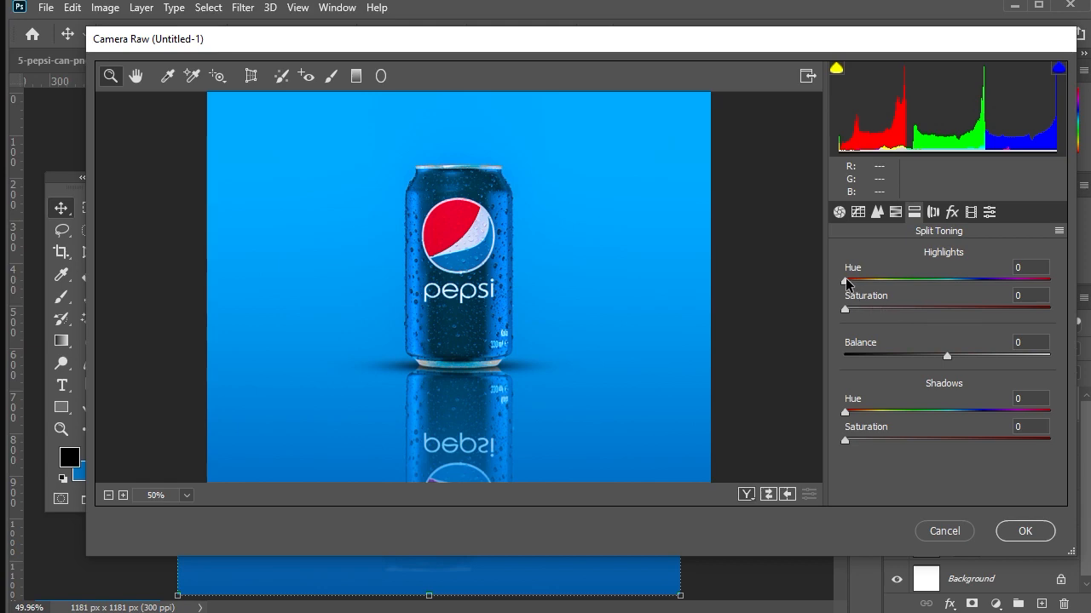
{"action": "left_click_drag", "start_coordinate": [845, 282], "coordinate": [970, 288]}
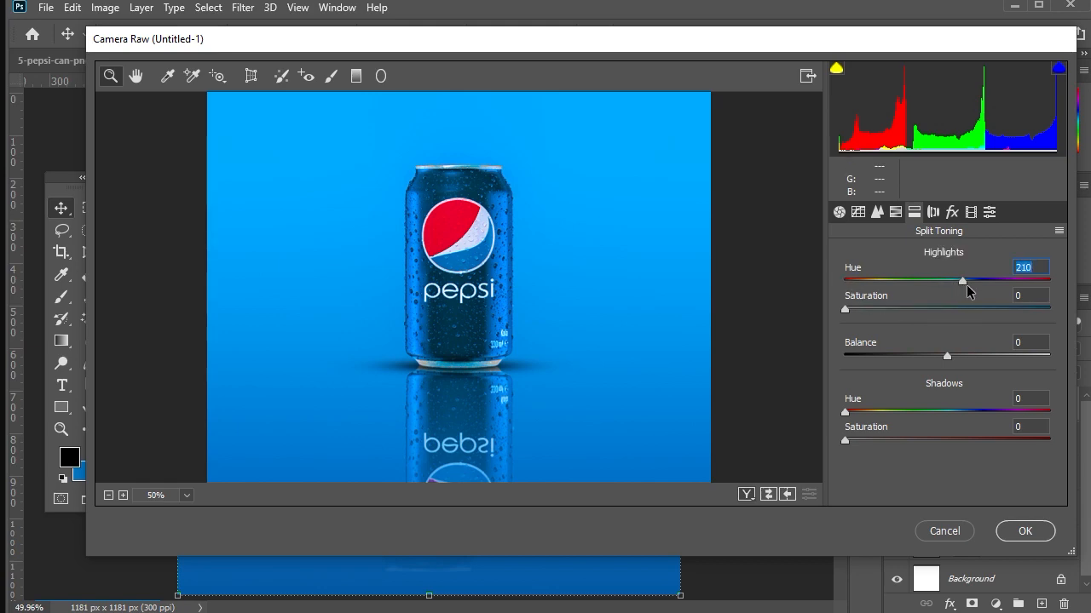
{"action": "left_click", "coordinate": [864, 311]}
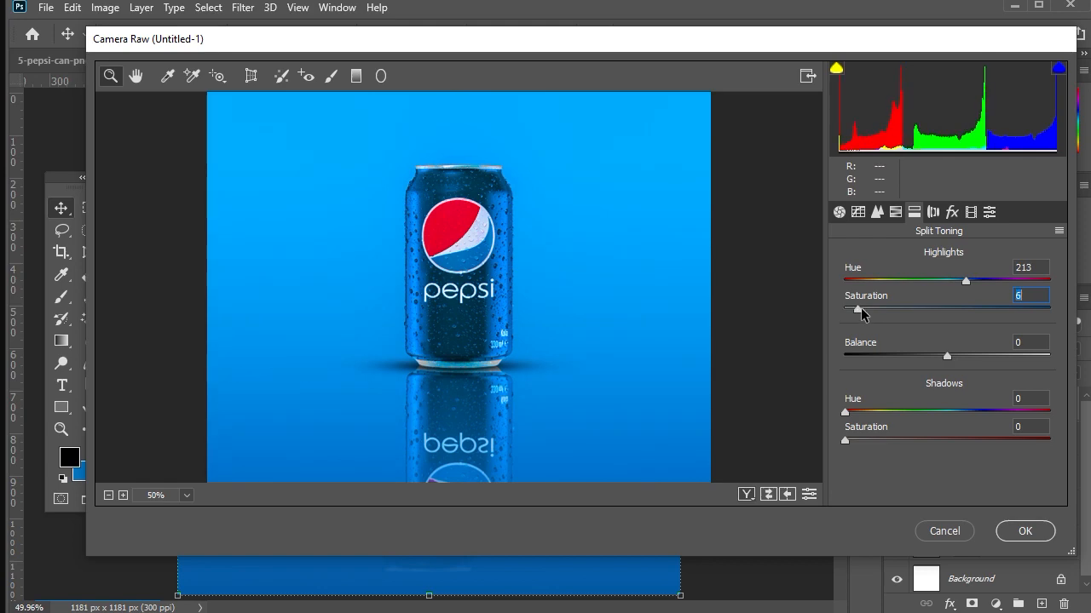
{"action": "left_click", "coordinate": [1025, 530]}
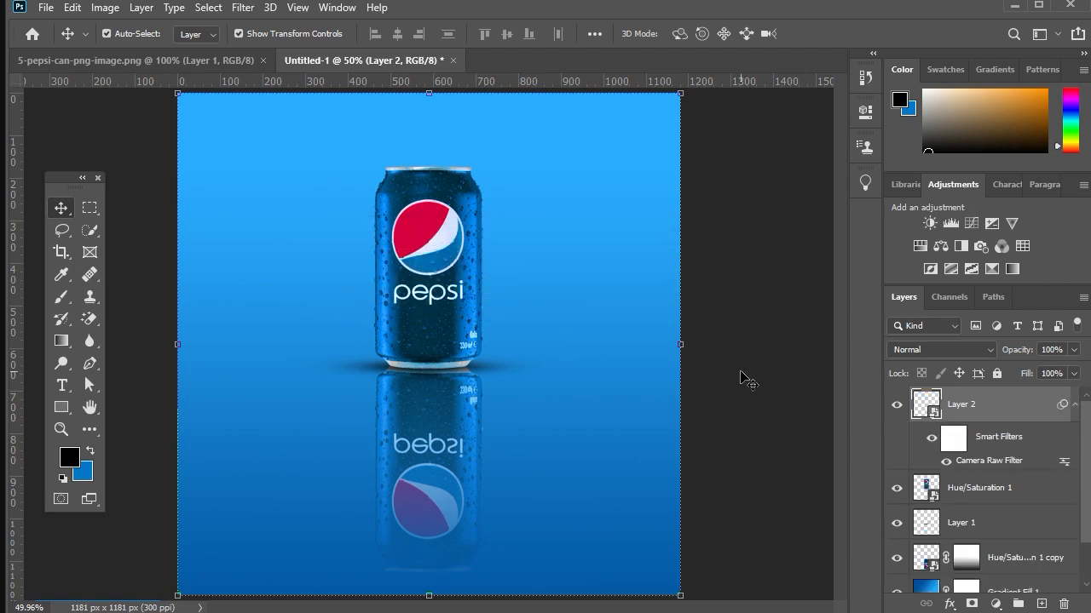
Compare the image with and without the Camera Raw grading by hiding and showing Layer 2.
{"action": "left_click", "coordinate": [897, 405]}
{"action": "left_click", "coordinate": [897, 406]}
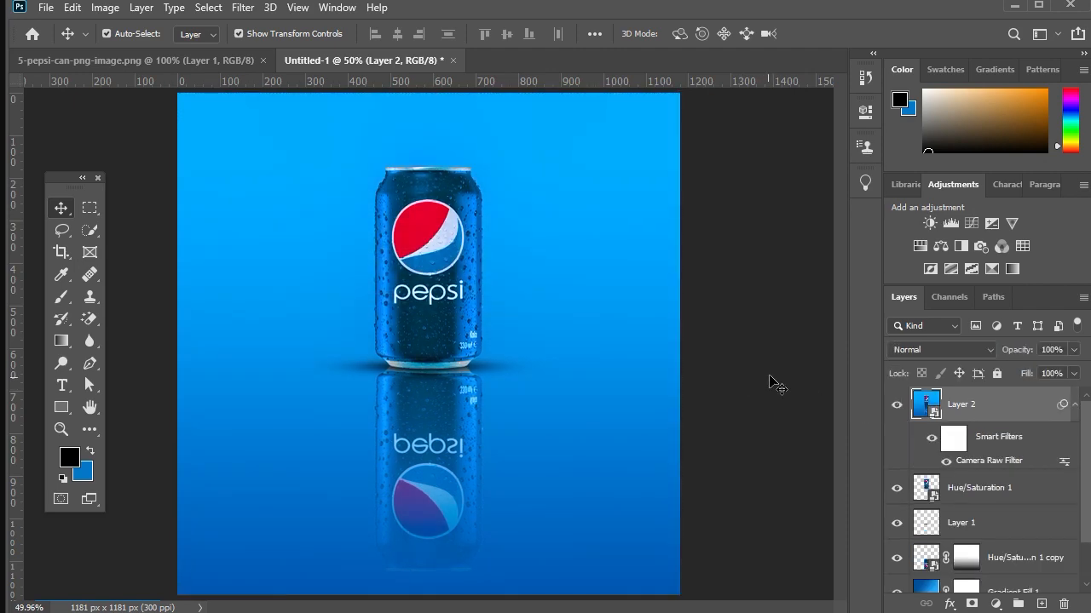
{"action": "left_click", "coordinate": [769, 382]}
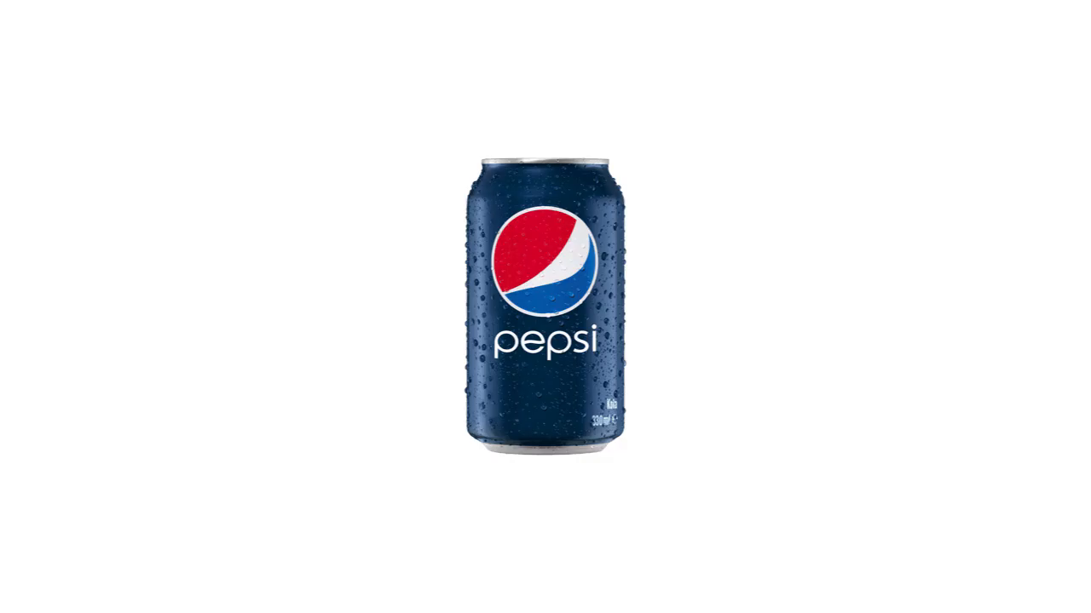